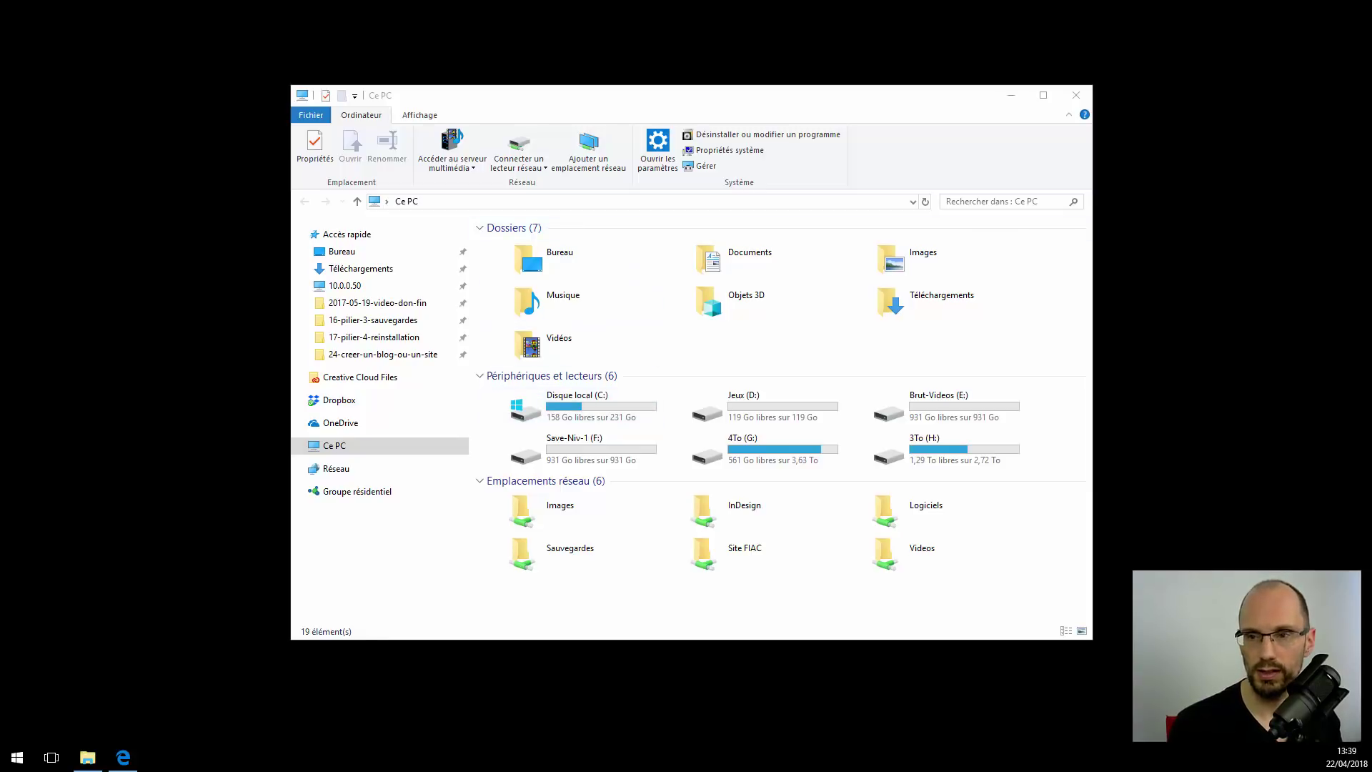
{"action": "key", "text": "alt+Tab"}
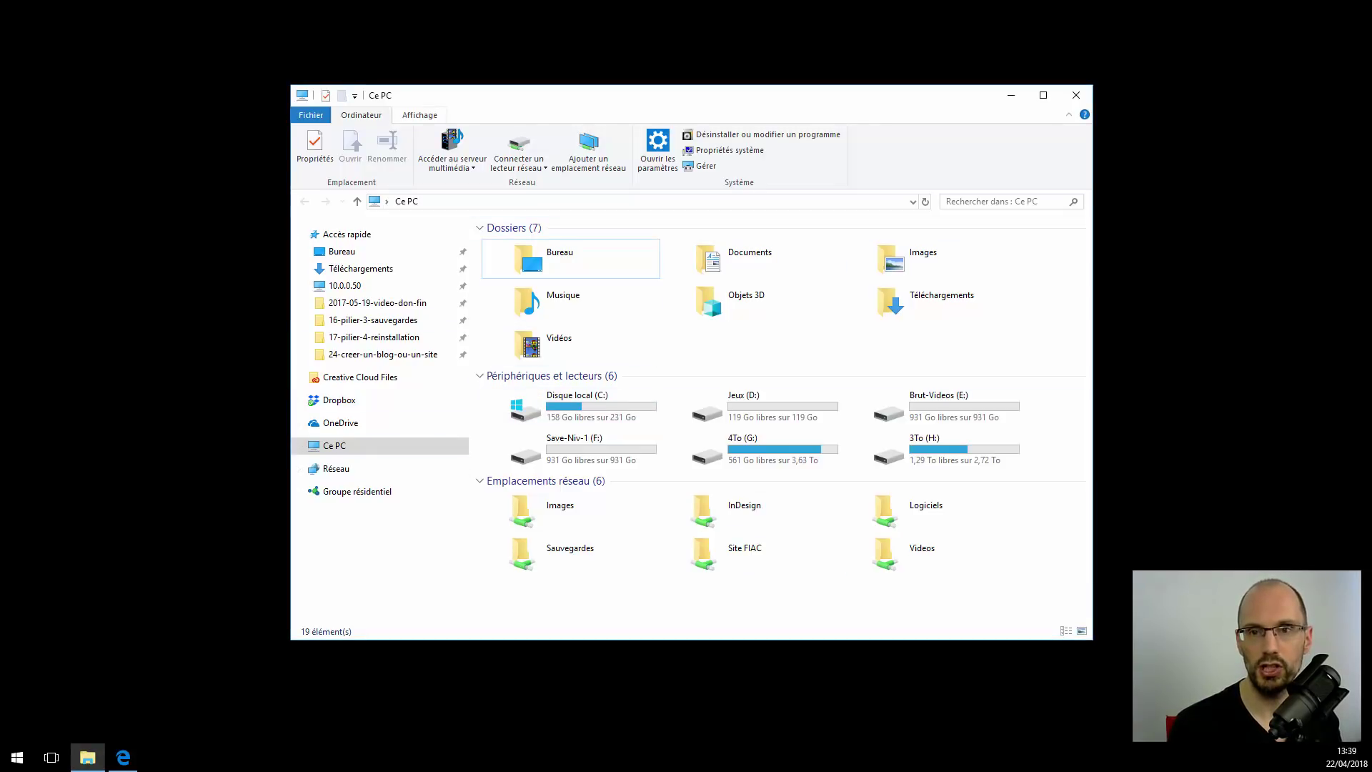
{"action": "left_click", "coordinate": [420, 114]}
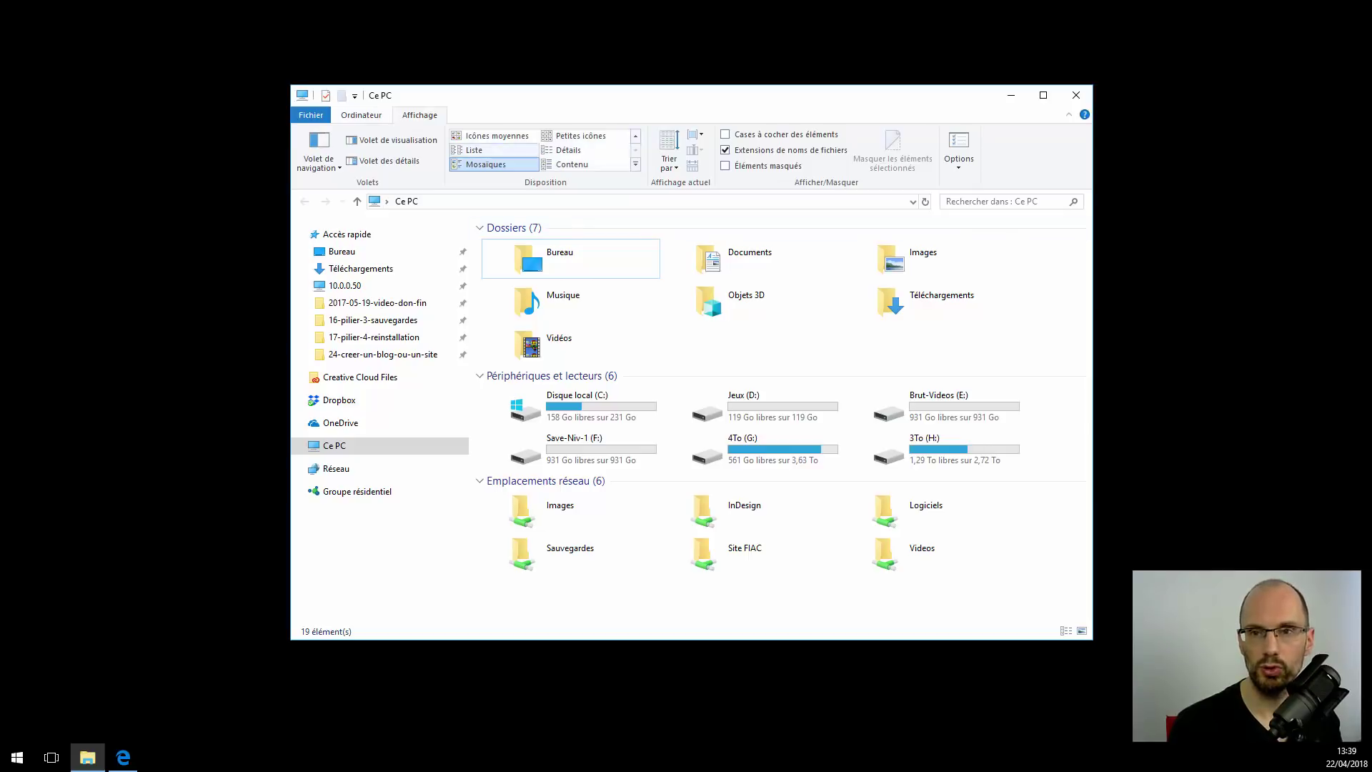
{"action": "left_click", "coordinate": [361, 114]}
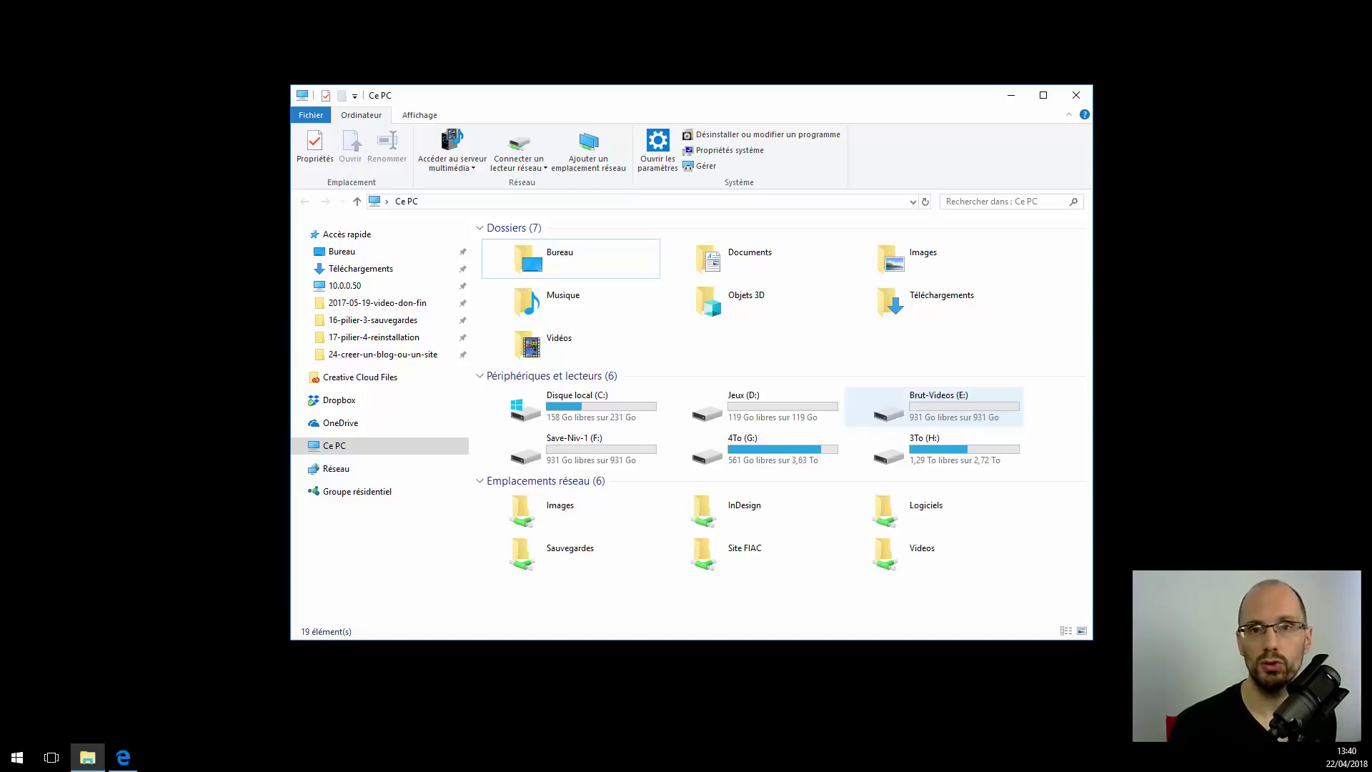
{"action": "mouse_move", "coordinate": [863, 420]}
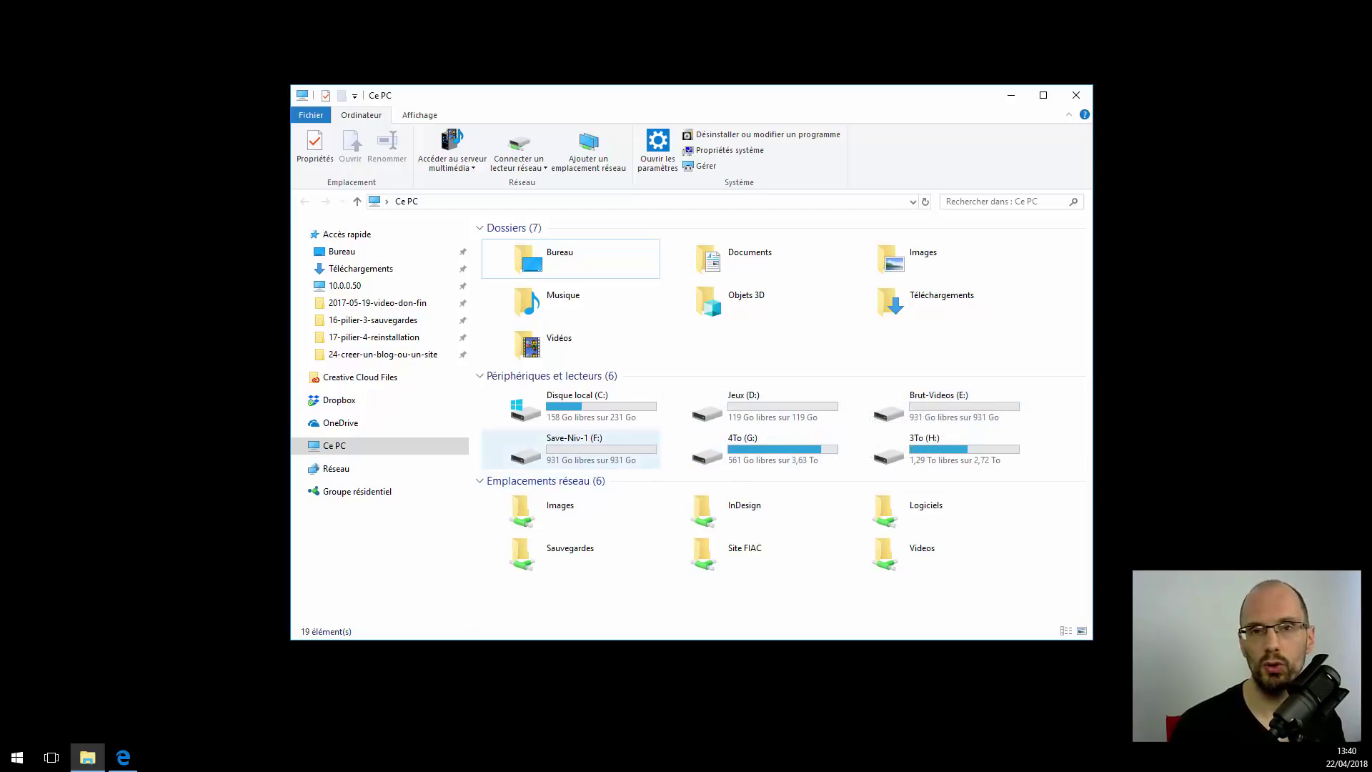
{"action": "mouse_move", "coordinate": [586, 454]}
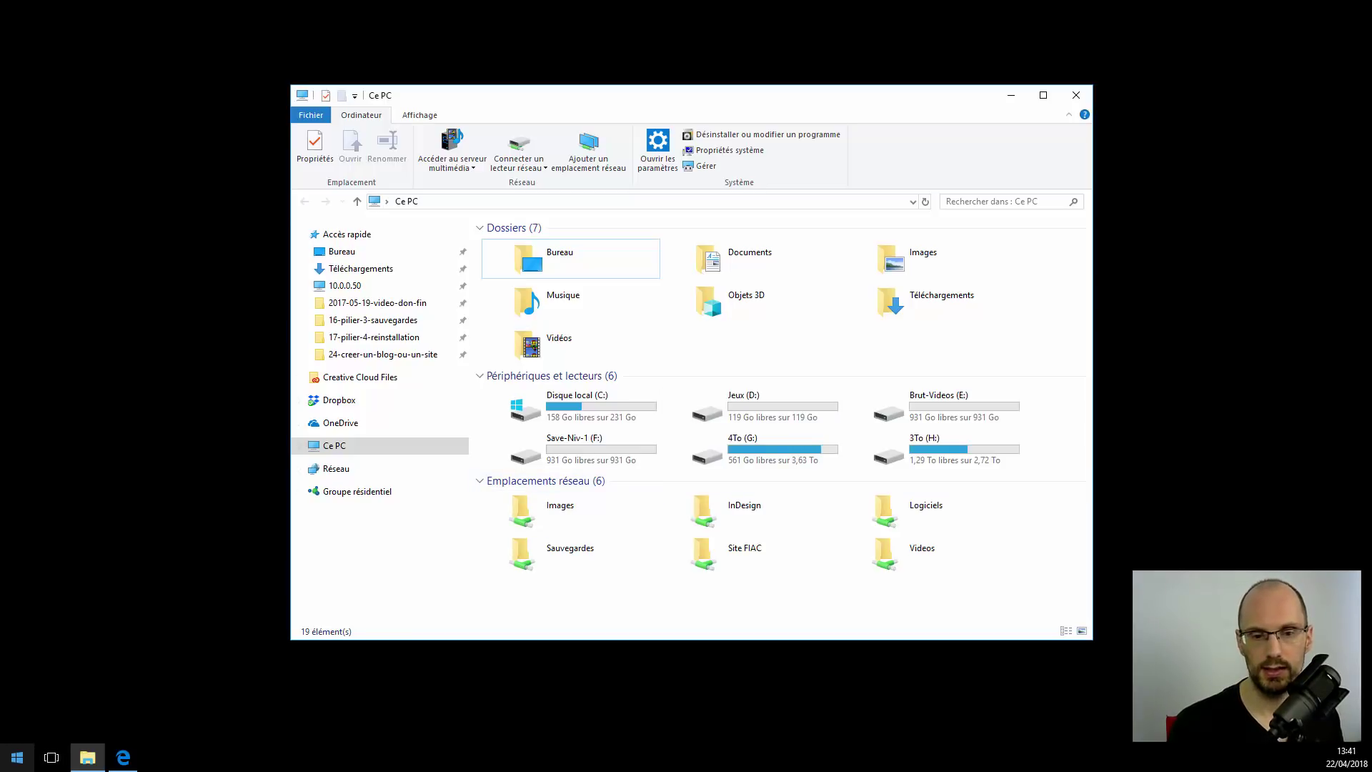
Open Disk Management, extend its window vertically and enlarge the graphical disk view to look over the connected disks.
{"action": "right_click", "coordinate": [16, 758]}
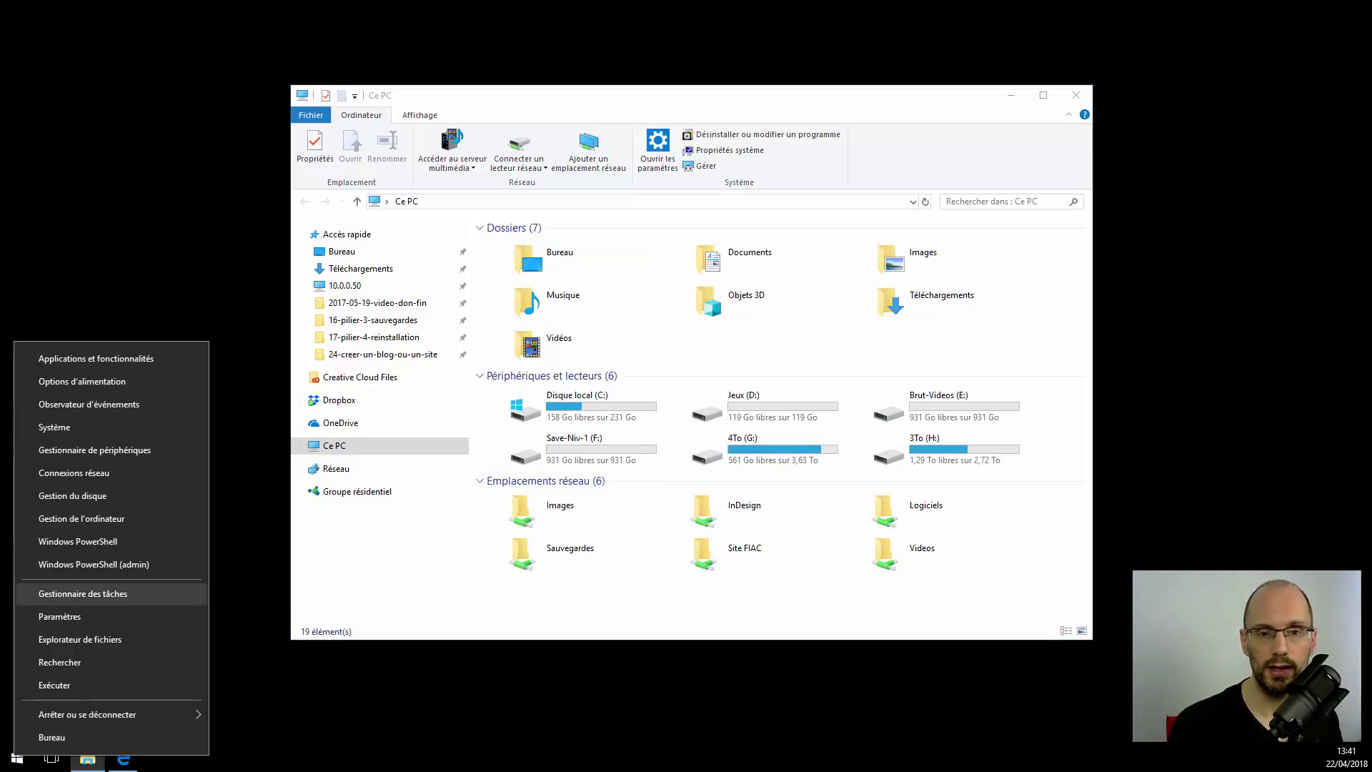
{"action": "key", "text": "Return"}
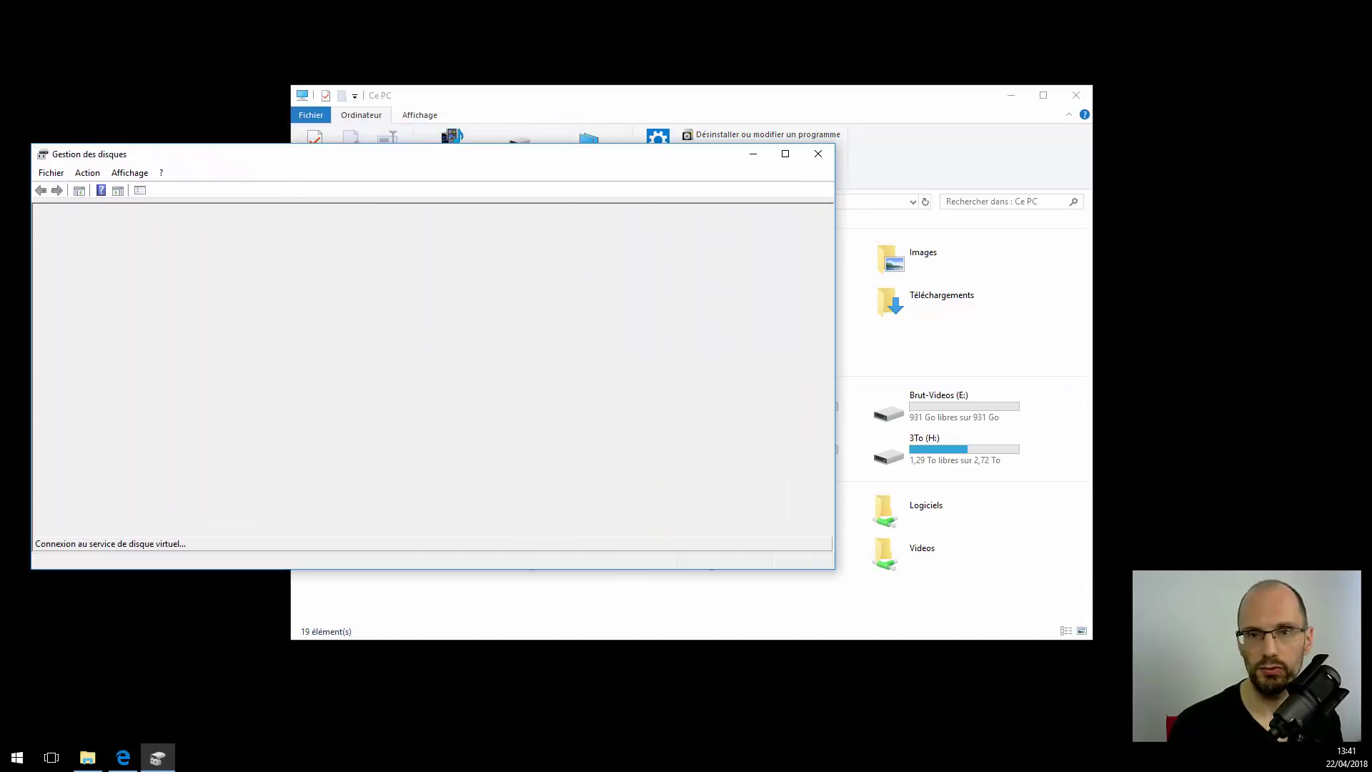
{"action": "left_click_drag", "start_coordinate": [271, 145], "coordinate": [260, 38]}
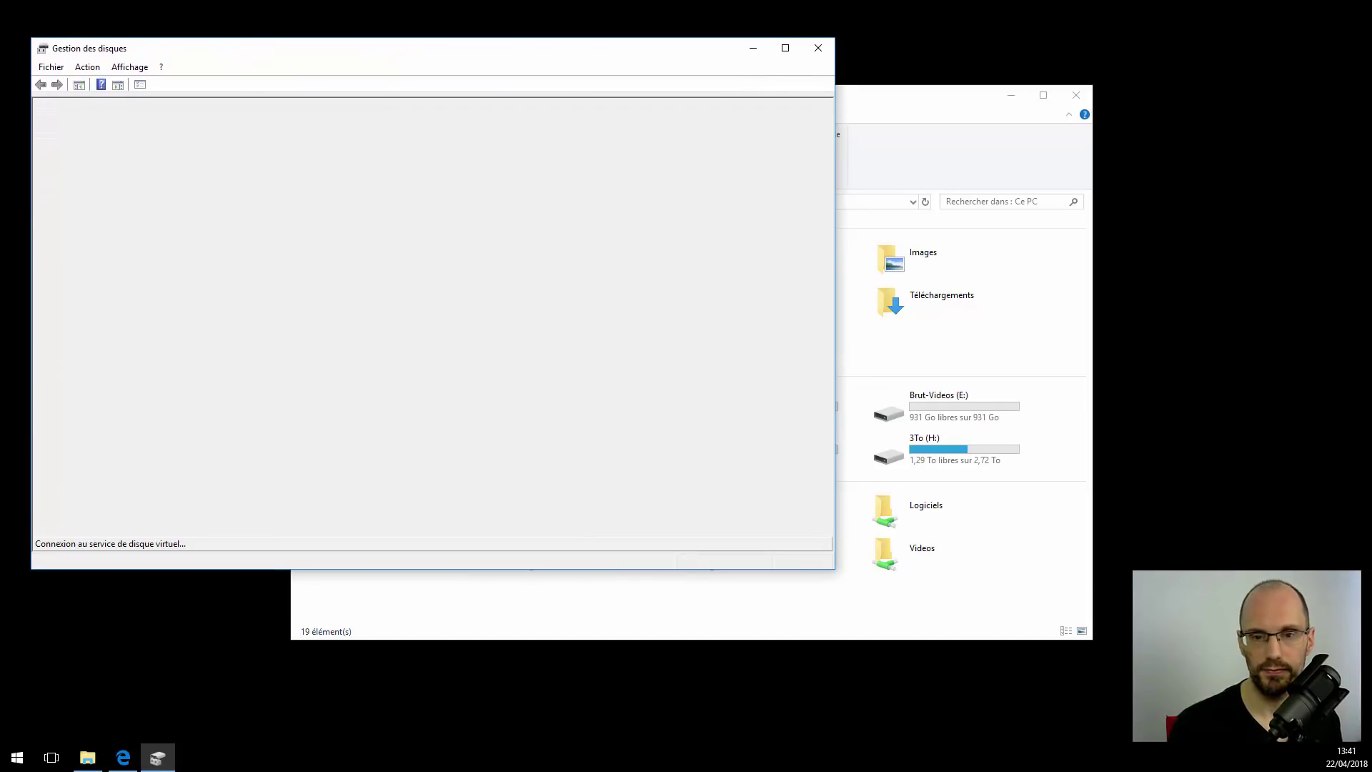
{"action": "left_click_drag", "start_coordinate": [221, 570], "coordinate": [221, 713]}
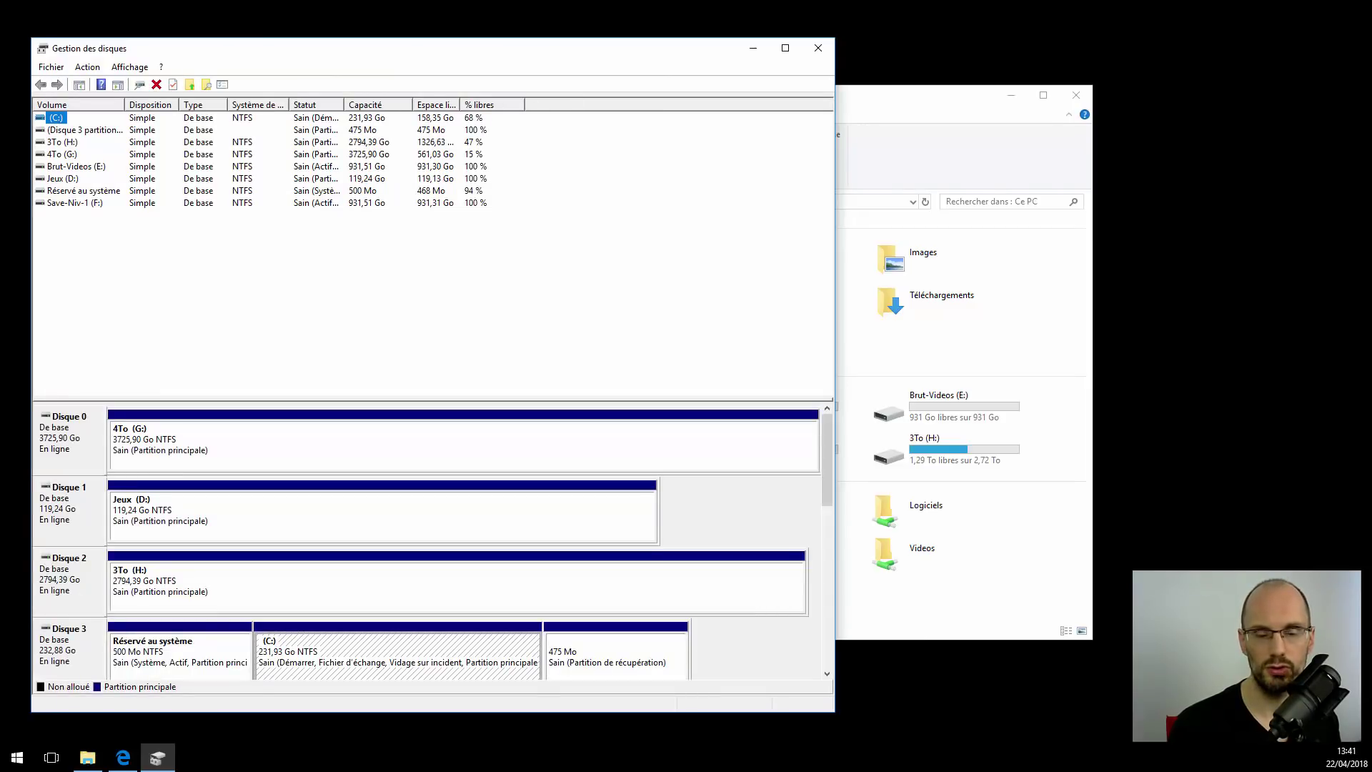
{"action": "left_click_drag", "start_coordinate": [429, 399], "coordinate": [429, 238]}
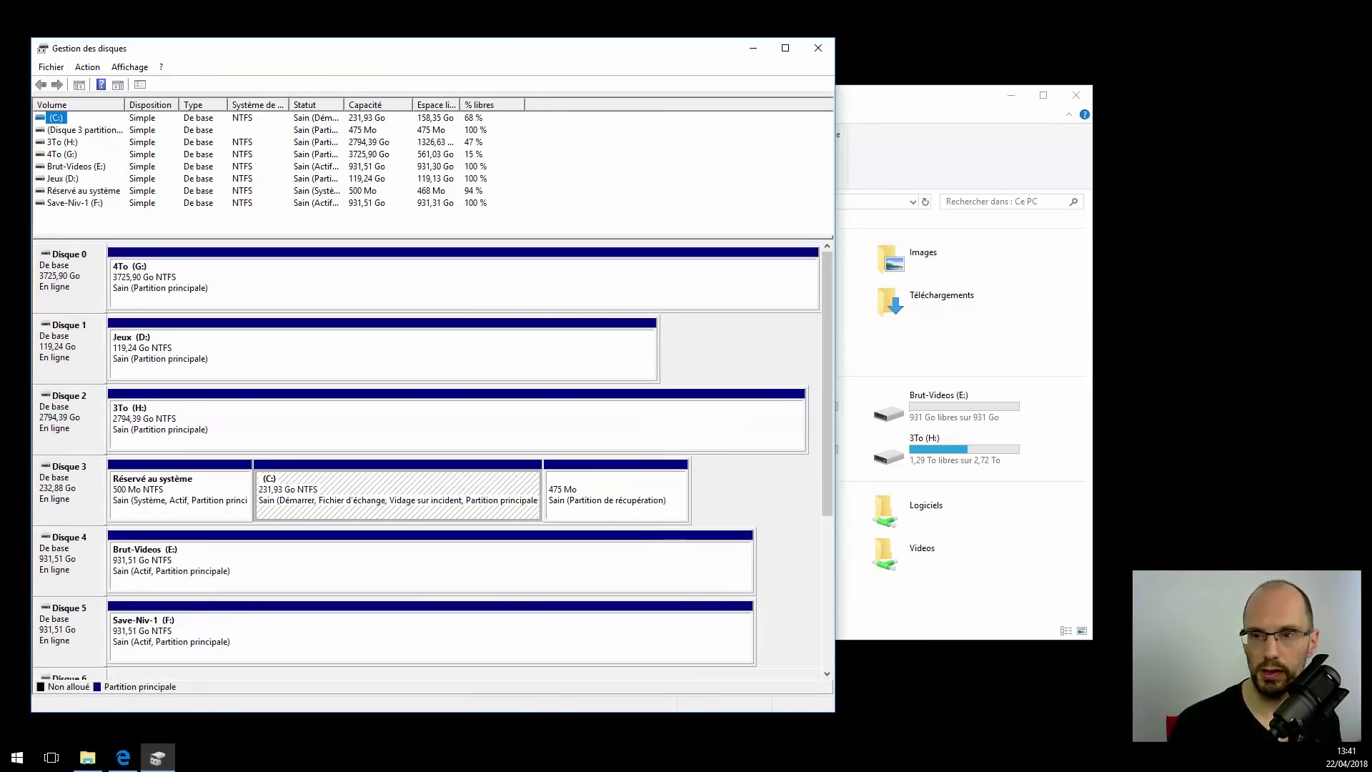
{"action": "scroll", "coordinate": [429, 458], "scroll_direction": "down", "scroll_amount": 4}
{"action": "scroll", "coordinate": [429, 458], "scroll_direction": "up", "scroll_amount": 4}
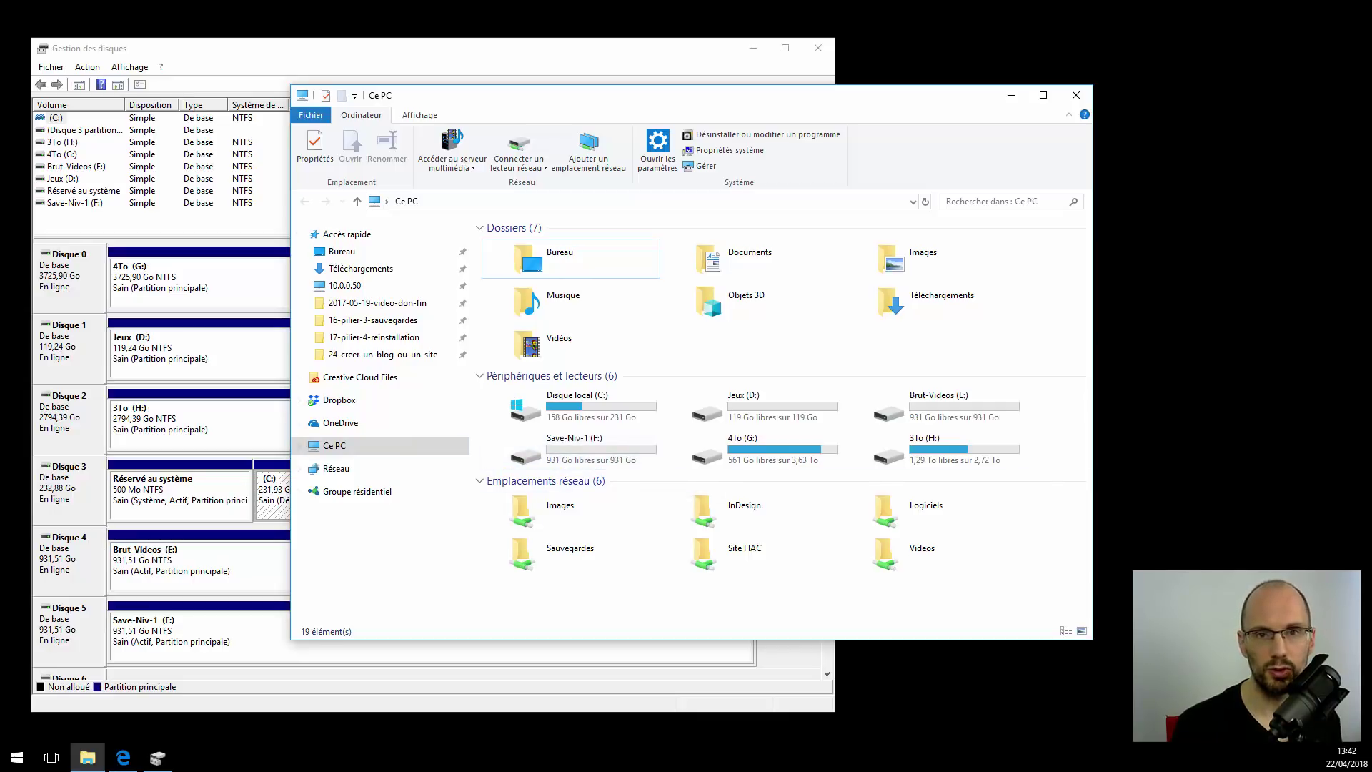
Return to Disk Management, change the drive letter of the Save-Niv-1 volume to M, and close the folder window that opens.
{"action": "key", "text": "alt+Tab"}
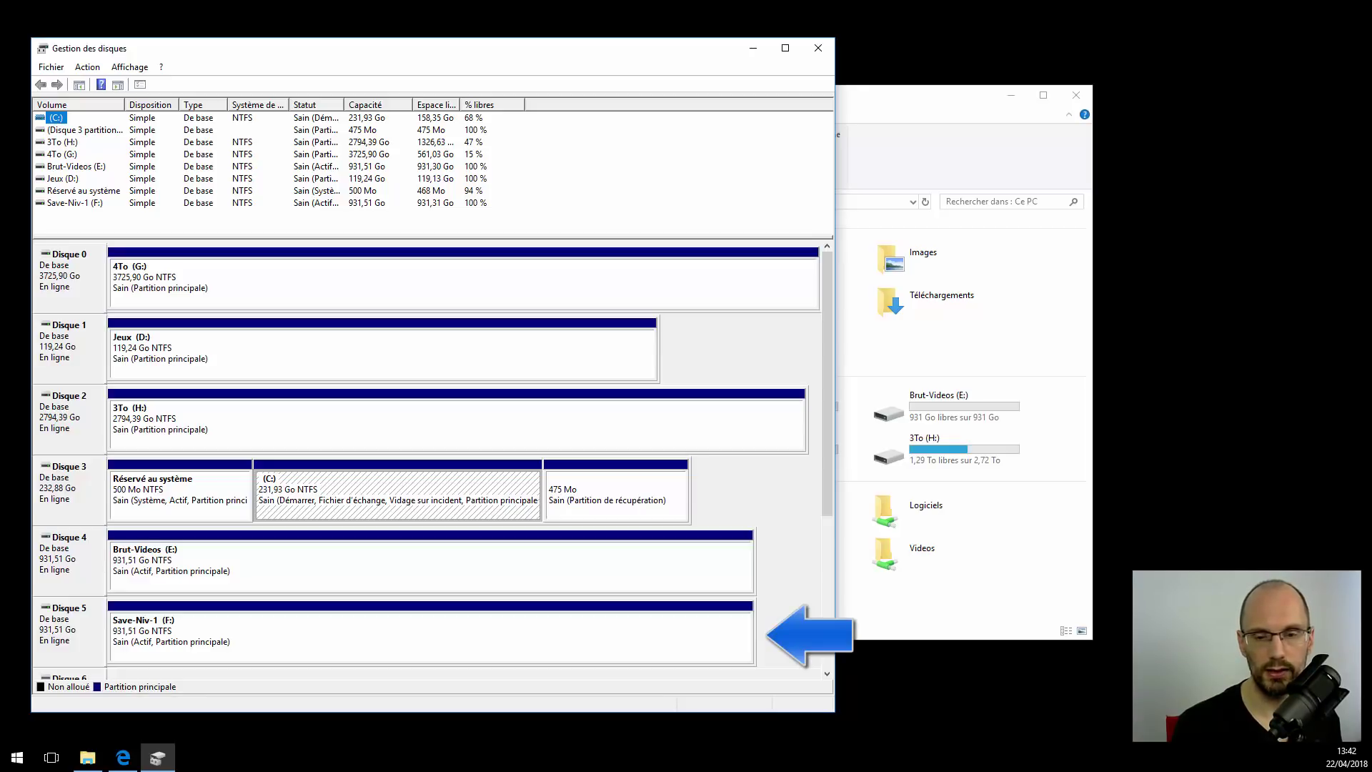
{"action": "right_click", "coordinate": [322, 632]}
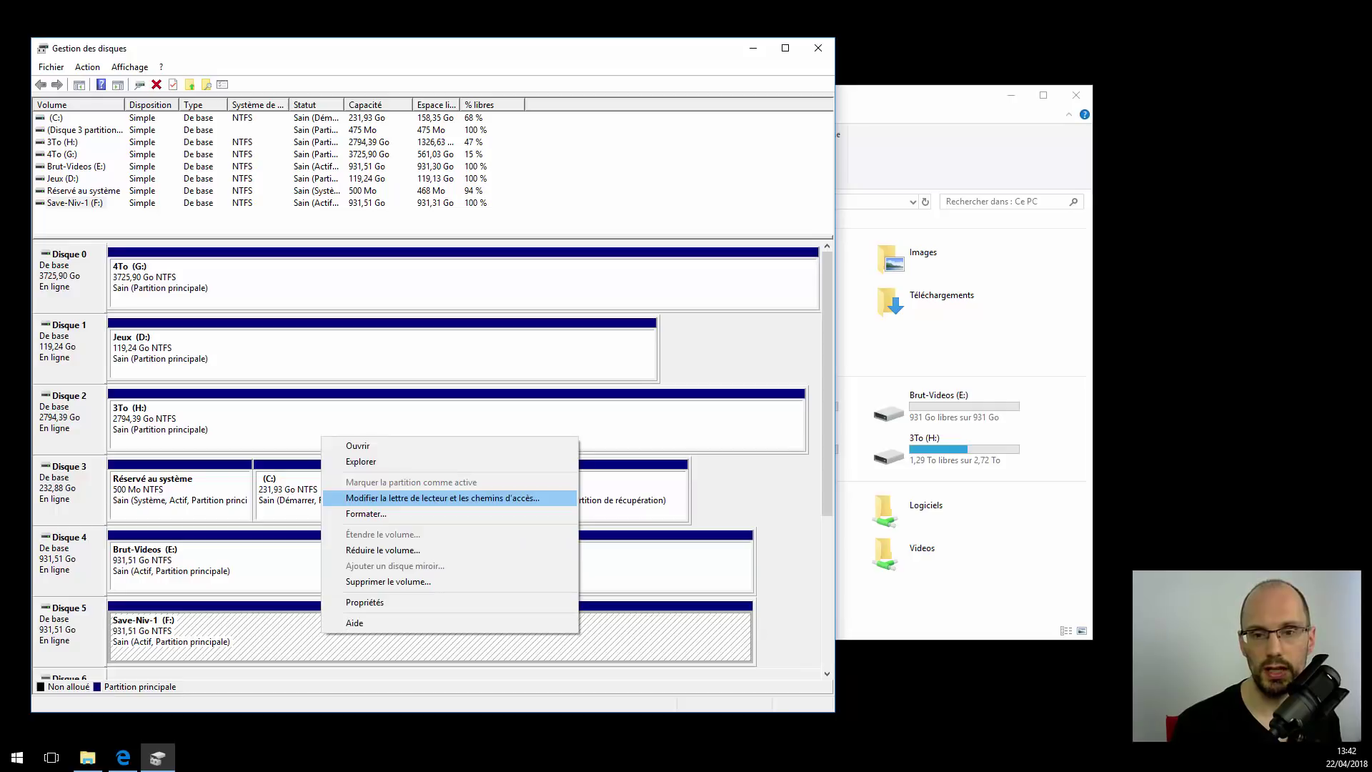
{"action": "key", "text": "Return"}
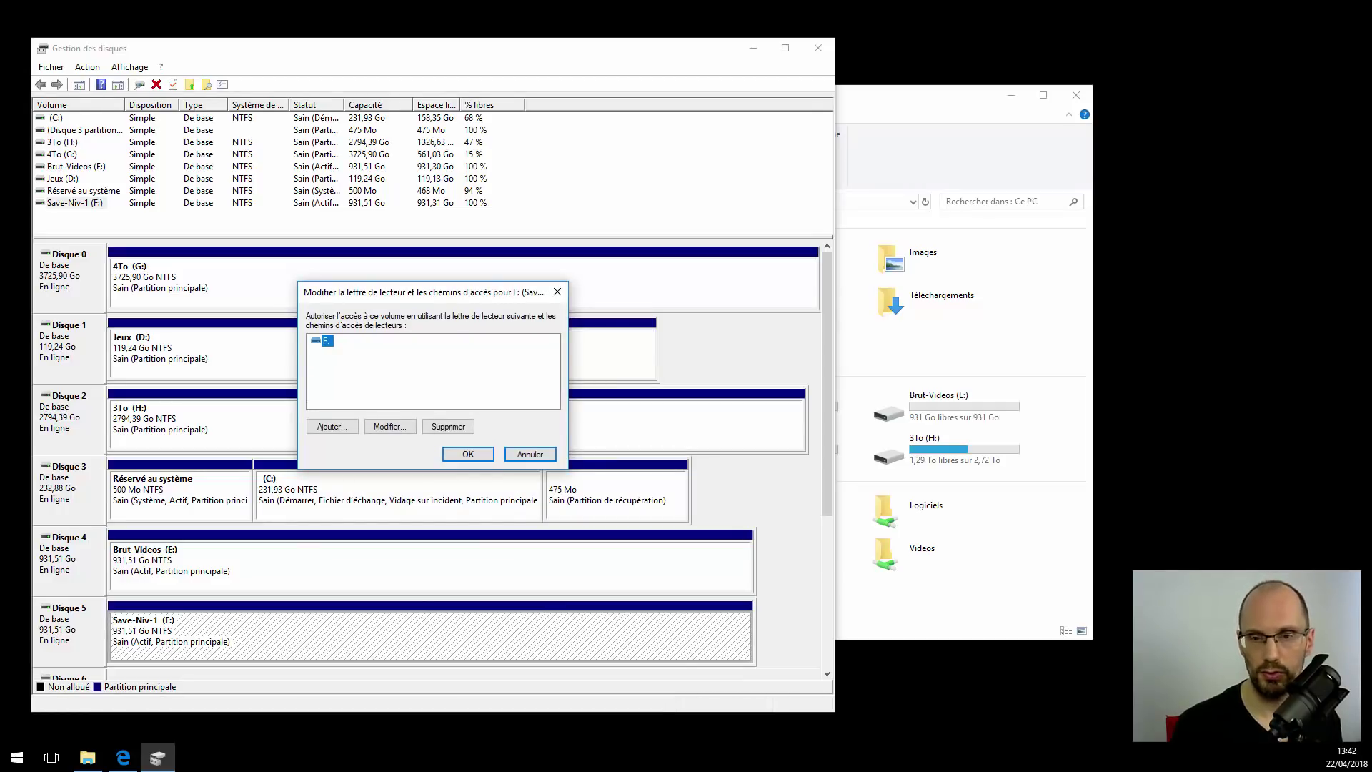
{"action": "key", "text": "Tab"}
{"action": "key", "text": "Tab"}
{"action": "key", "text": "Return"}
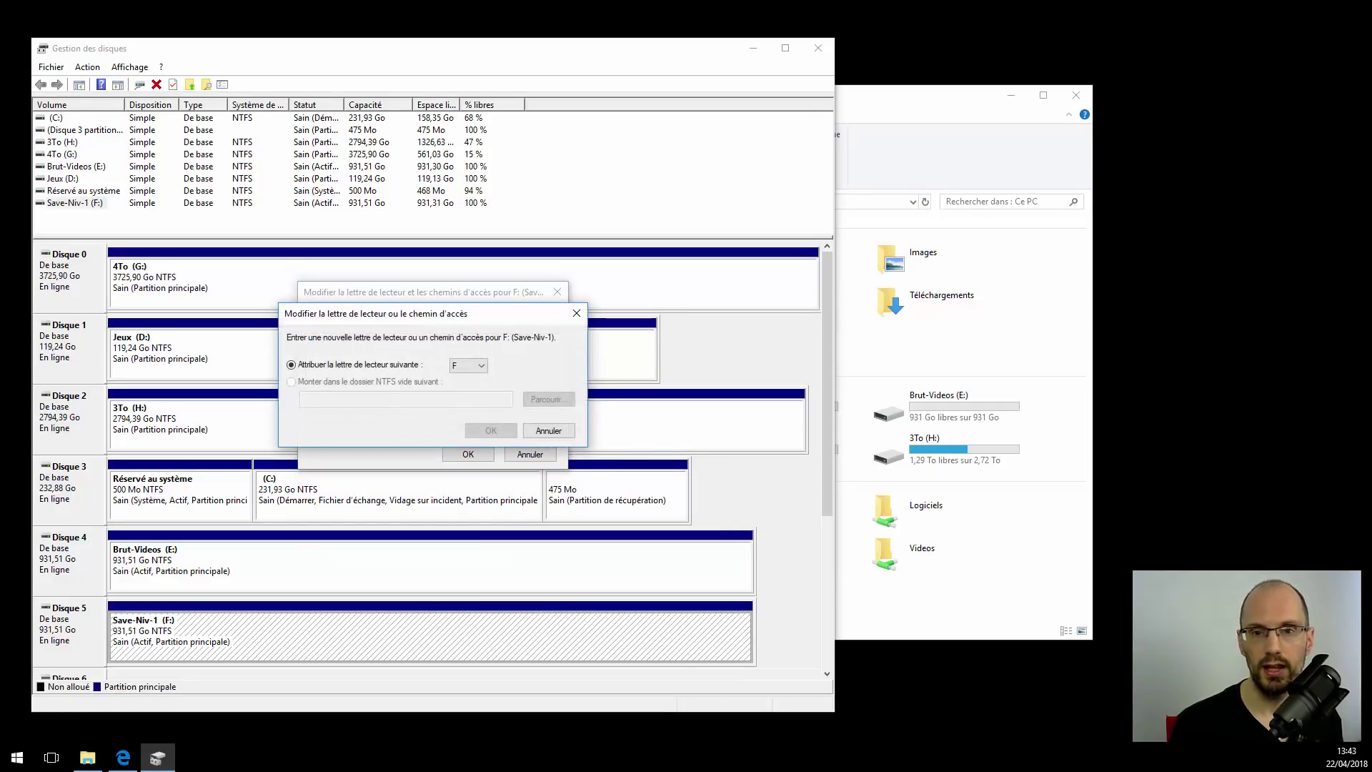
{"action": "key", "text": "Tab"}
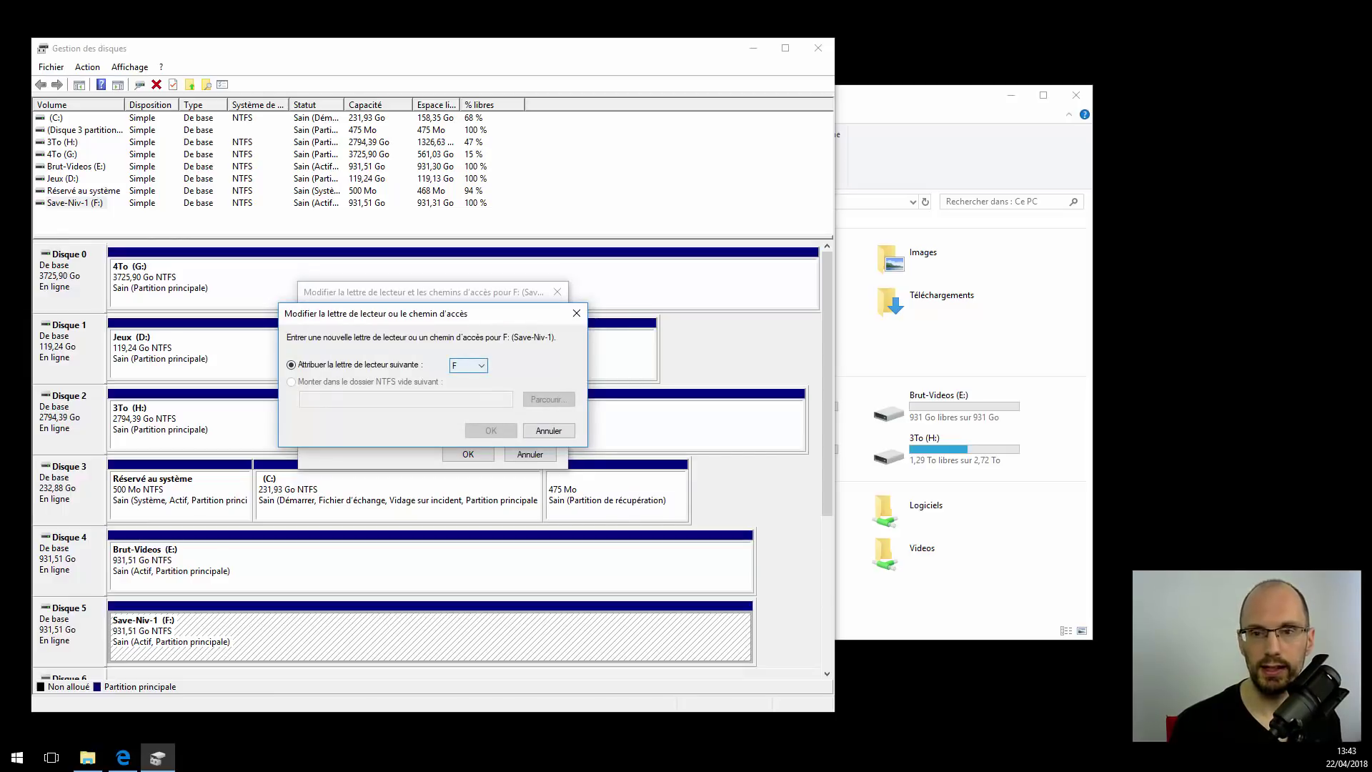
{"action": "key", "text": "alt+Down"}
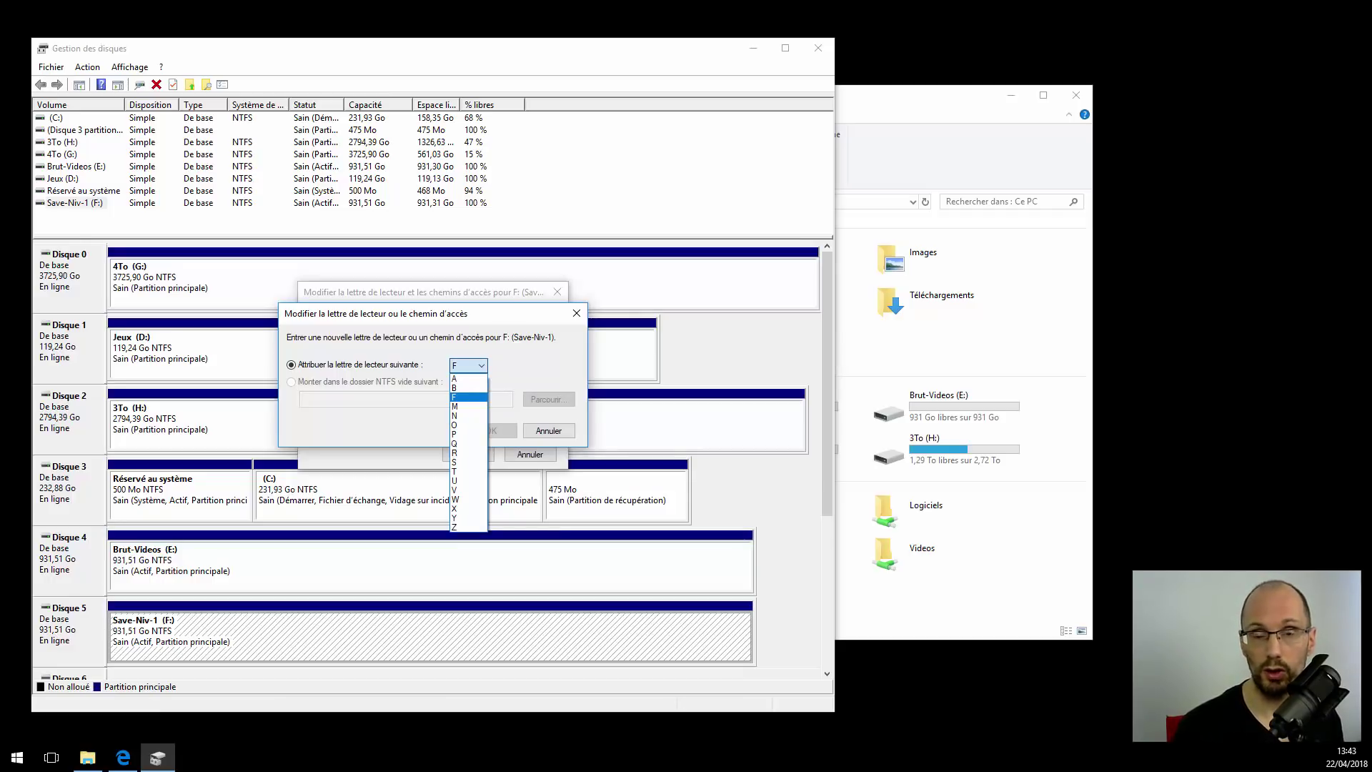
{"action": "key", "text": "Down"}
{"action": "key", "text": "Down"}
{"action": "key", "text": "Down"}
{"action": "key", "text": "Down"}
{"action": "key", "text": "Down"}
{"action": "key", "text": "Down"}
{"action": "key", "text": "Down"}
{"action": "key", "text": "Down"}
{"action": "key", "text": "Down"}
{"action": "key", "text": "Down"}
{"action": "key", "text": "Down"}
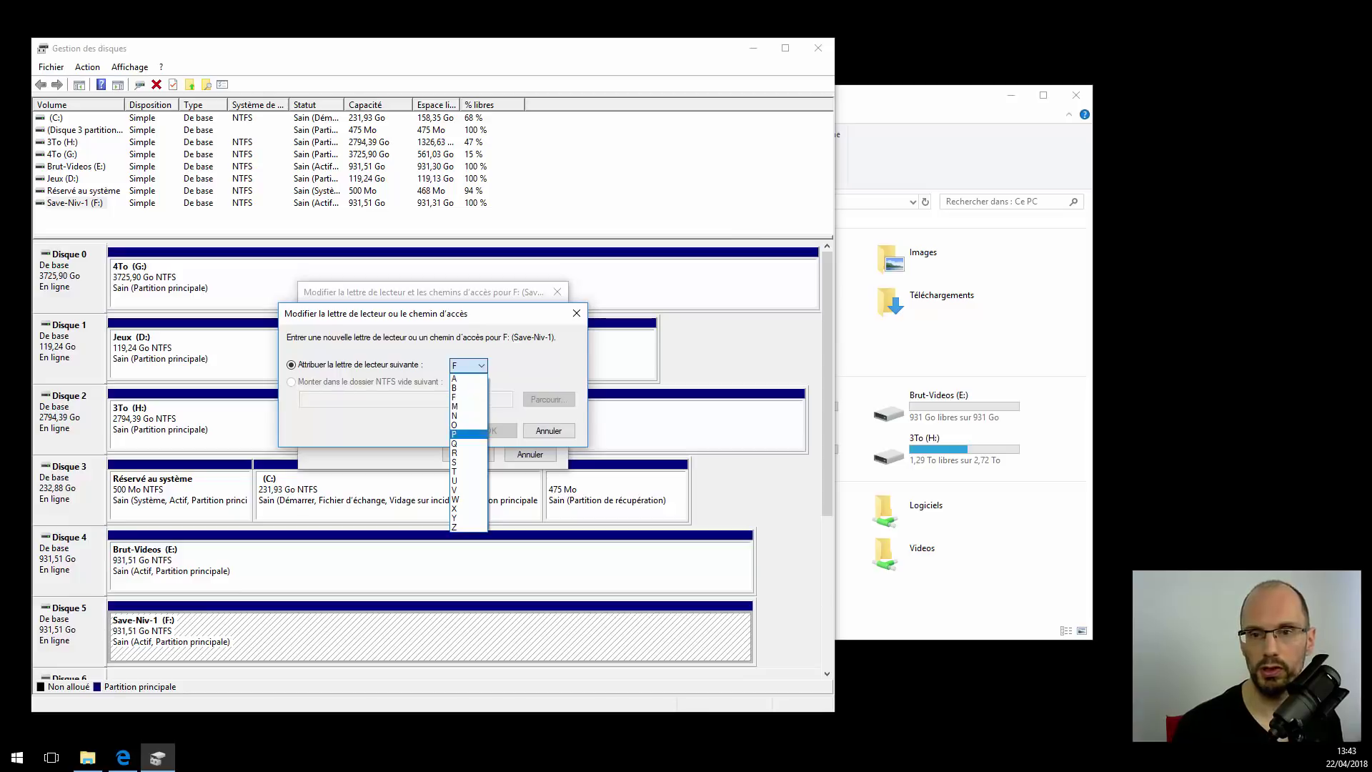
{"action": "key", "text": "Up"}
{"action": "key", "text": "Up"}
{"action": "key", "text": "Up"}
{"action": "key", "text": "Up"}
{"action": "key", "text": "Up"}
{"action": "key", "text": "Up"}
{"action": "key", "text": "Up"}
{"action": "key", "text": "Up"}
{"action": "key", "text": "Up"}
{"action": "key", "text": "Up"}
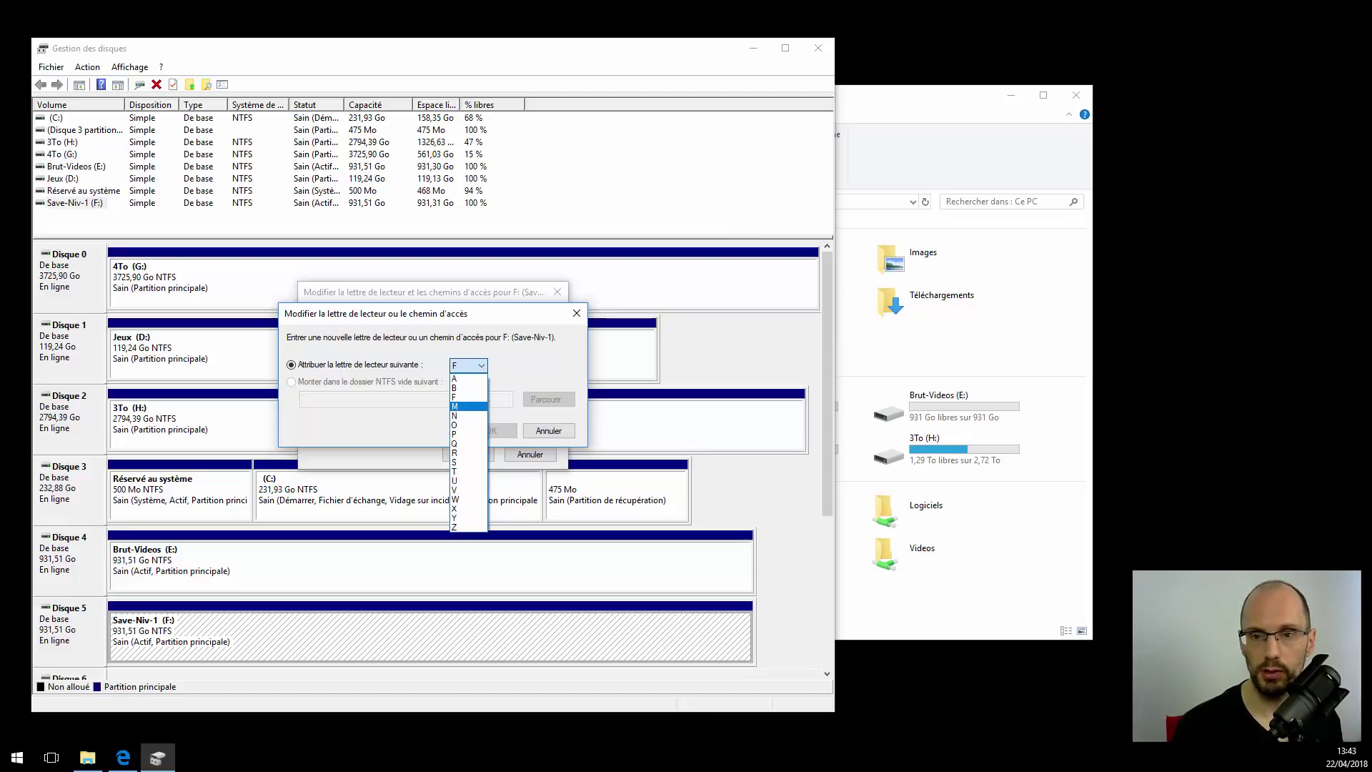
{"action": "key", "text": "Return"}
{"action": "key", "text": "Return"}
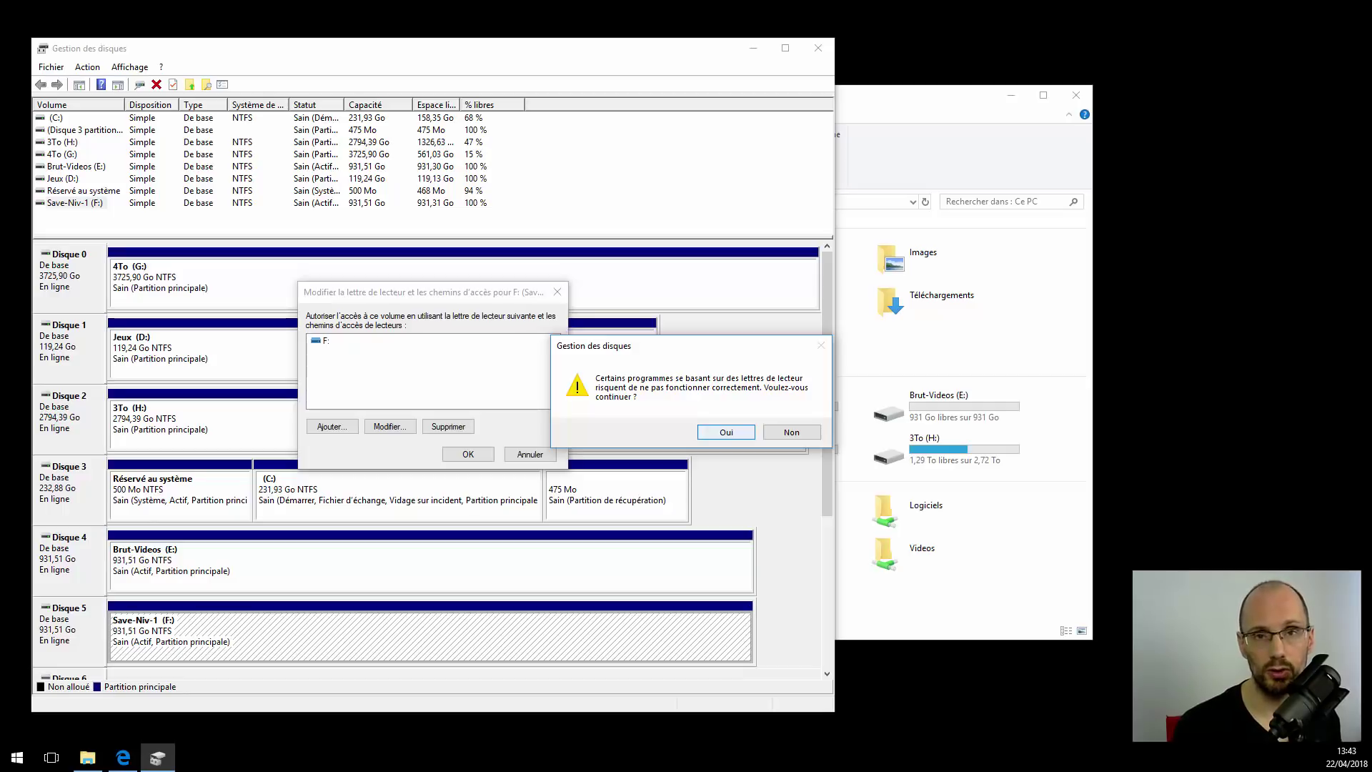
{"action": "key", "text": "Return"}
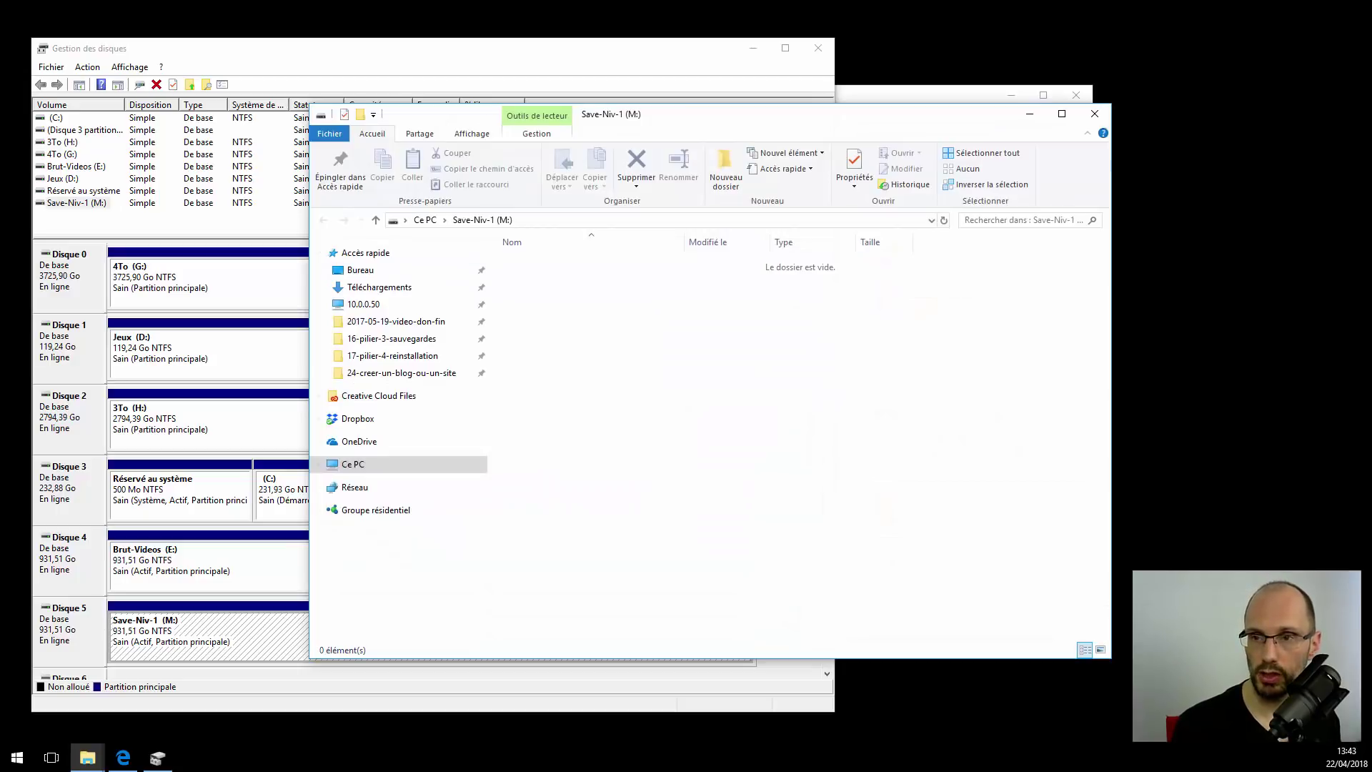
{"action": "left_click", "coordinate": [1095, 114]}
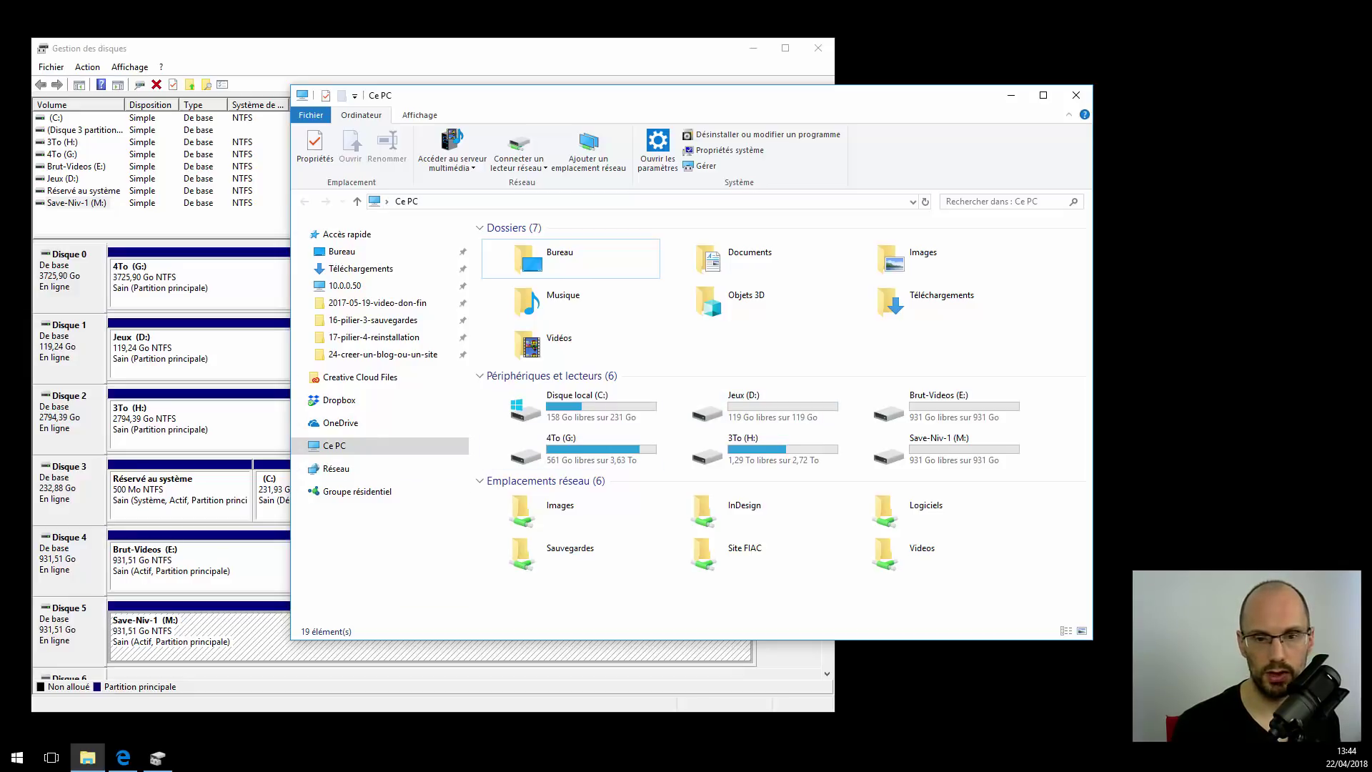
Return to Disk Management and compare the commands offered for the Jeux volume with those for Disque 1.
{"action": "key", "text": "alt+Tab"}
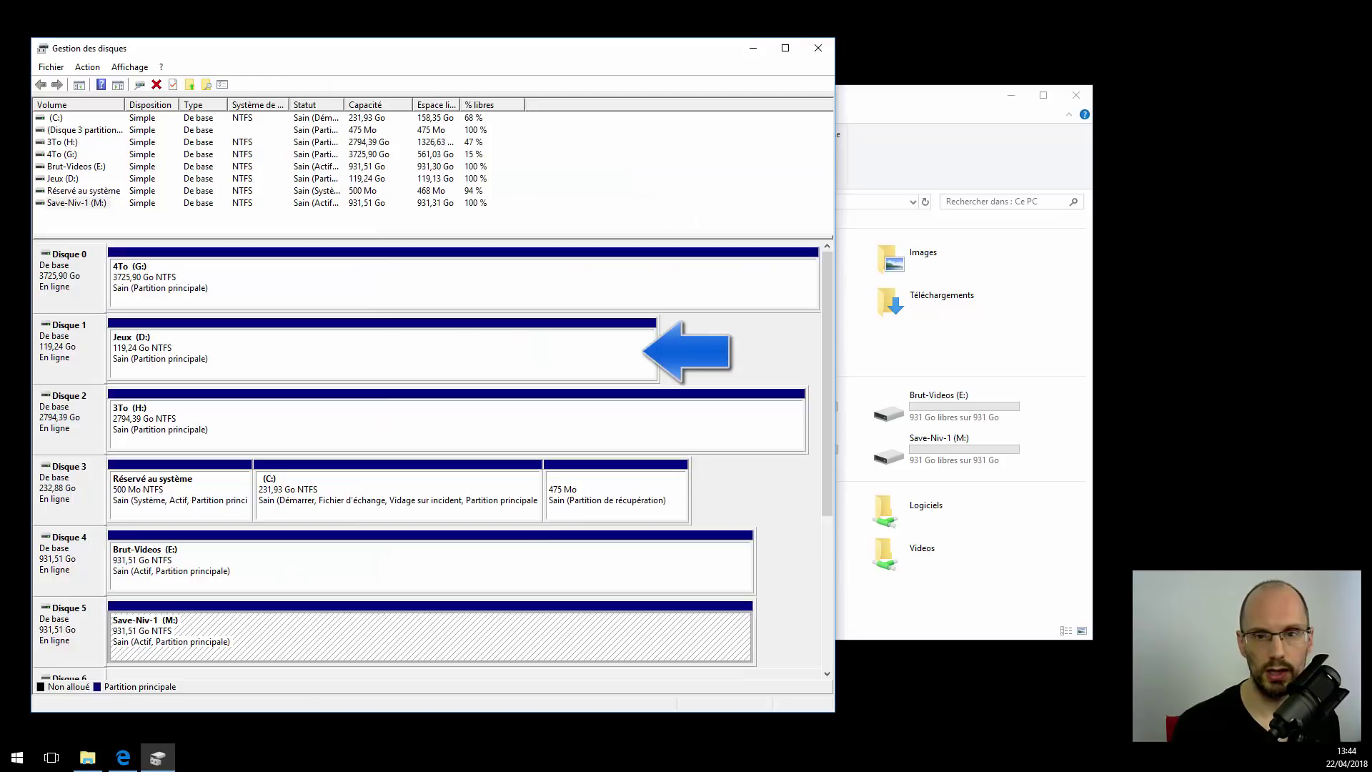
{"action": "right_click", "coordinate": [253, 351]}
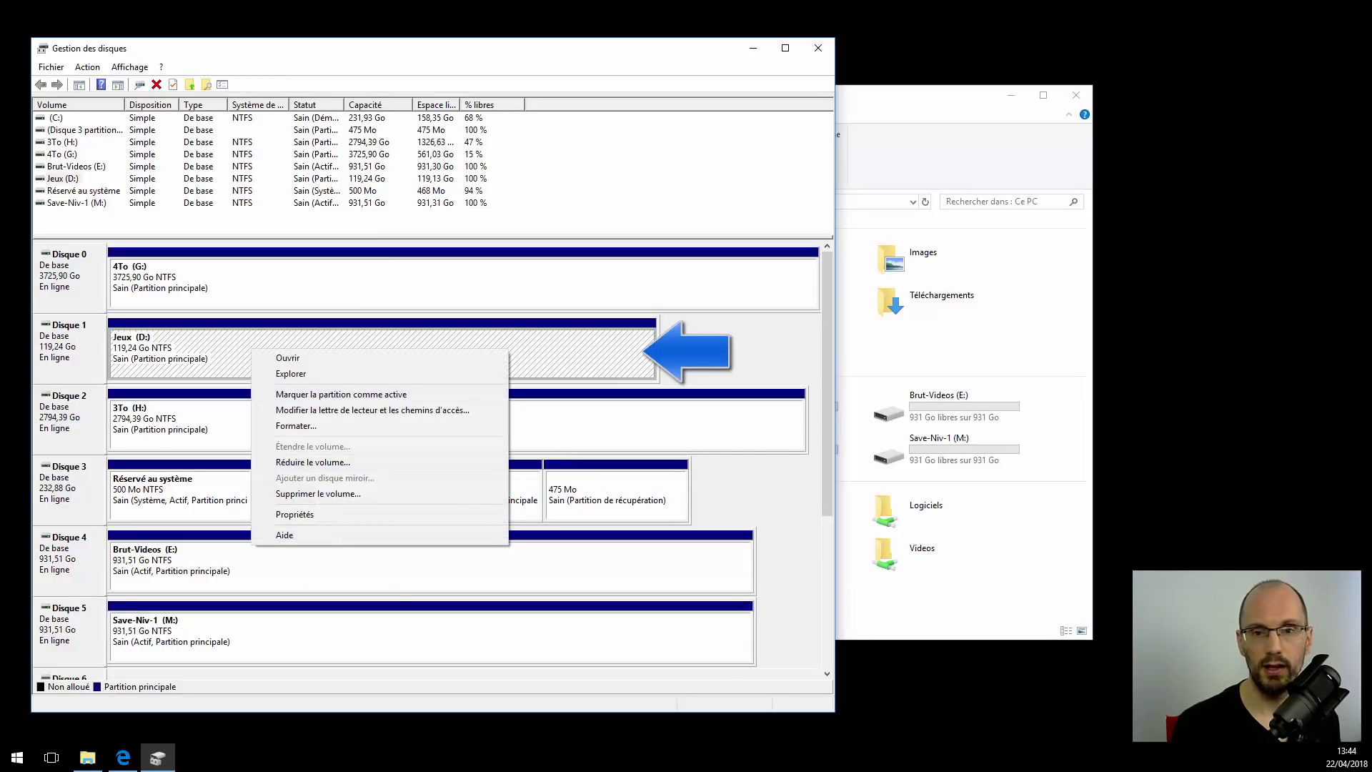
{"action": "key", "text": "Escape"}
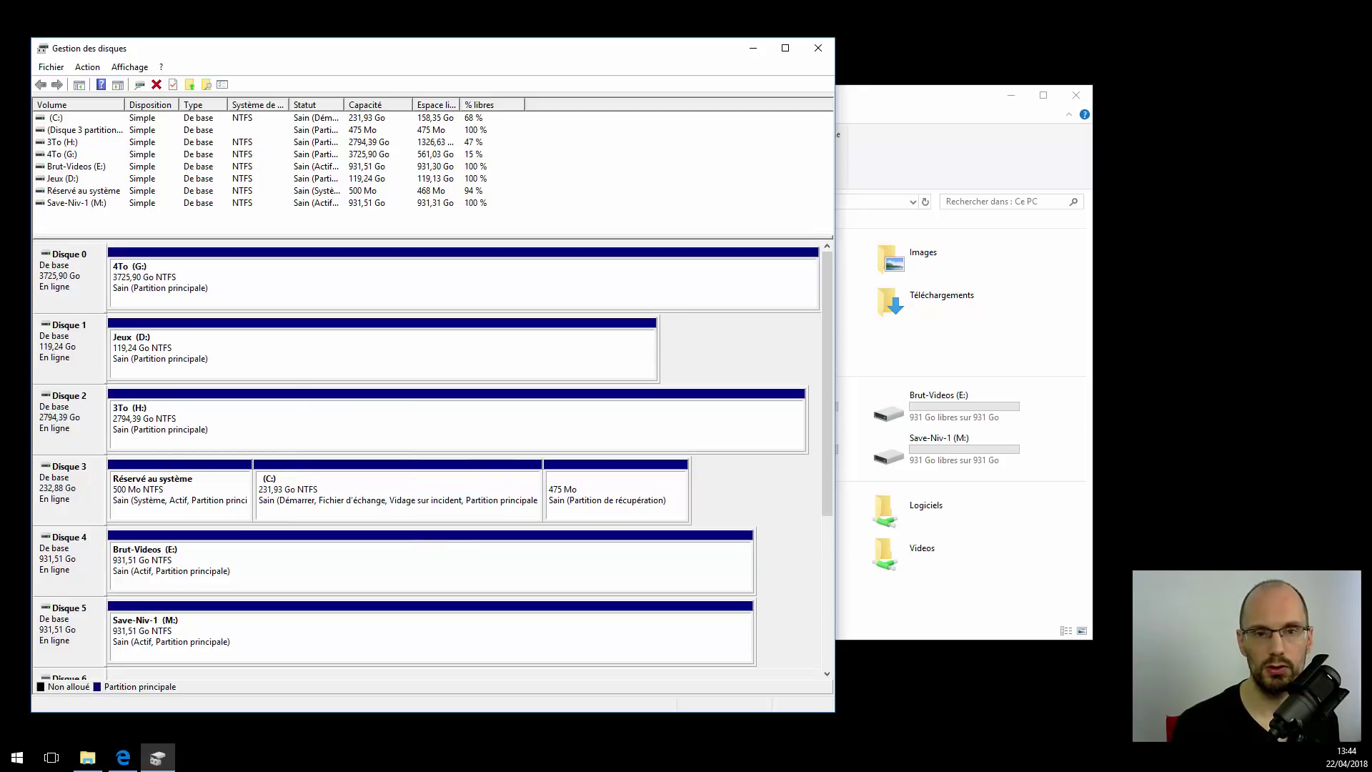
{"action": "right_click", "coordinate": [88, 343]}
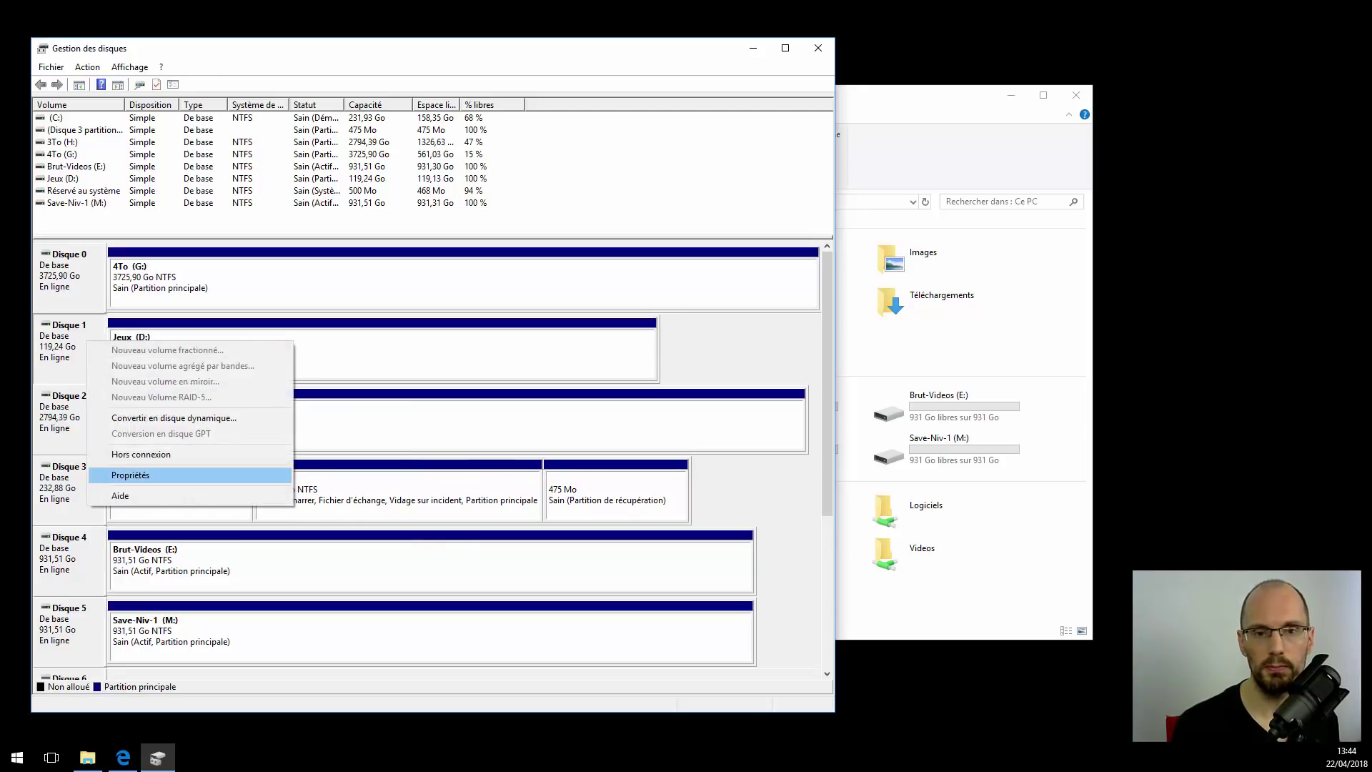
{"action": "key", "text": "Escape"}
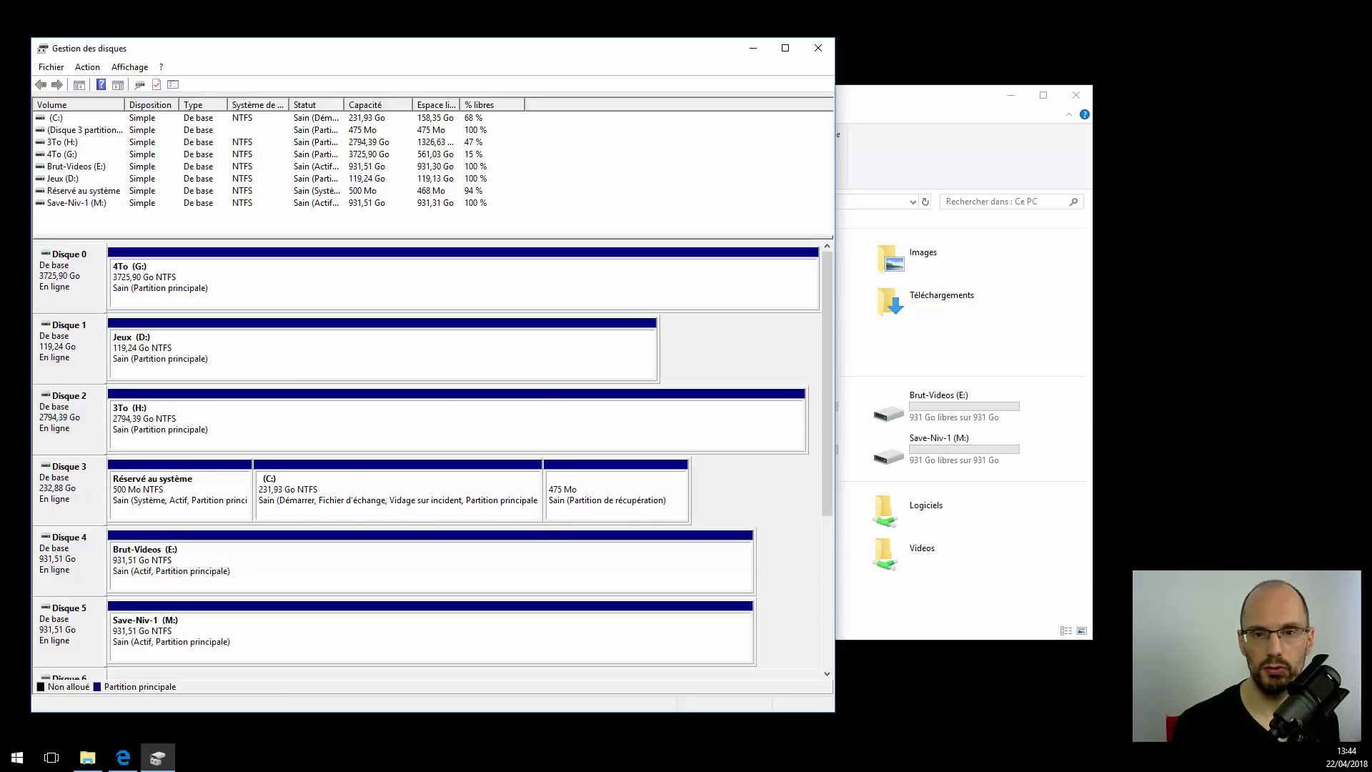
Change the drive letter of the Jeux volume to F, accept the warning, and close the folder window that opens.
{"action": "right_click", "coordinate": [291, 355]}
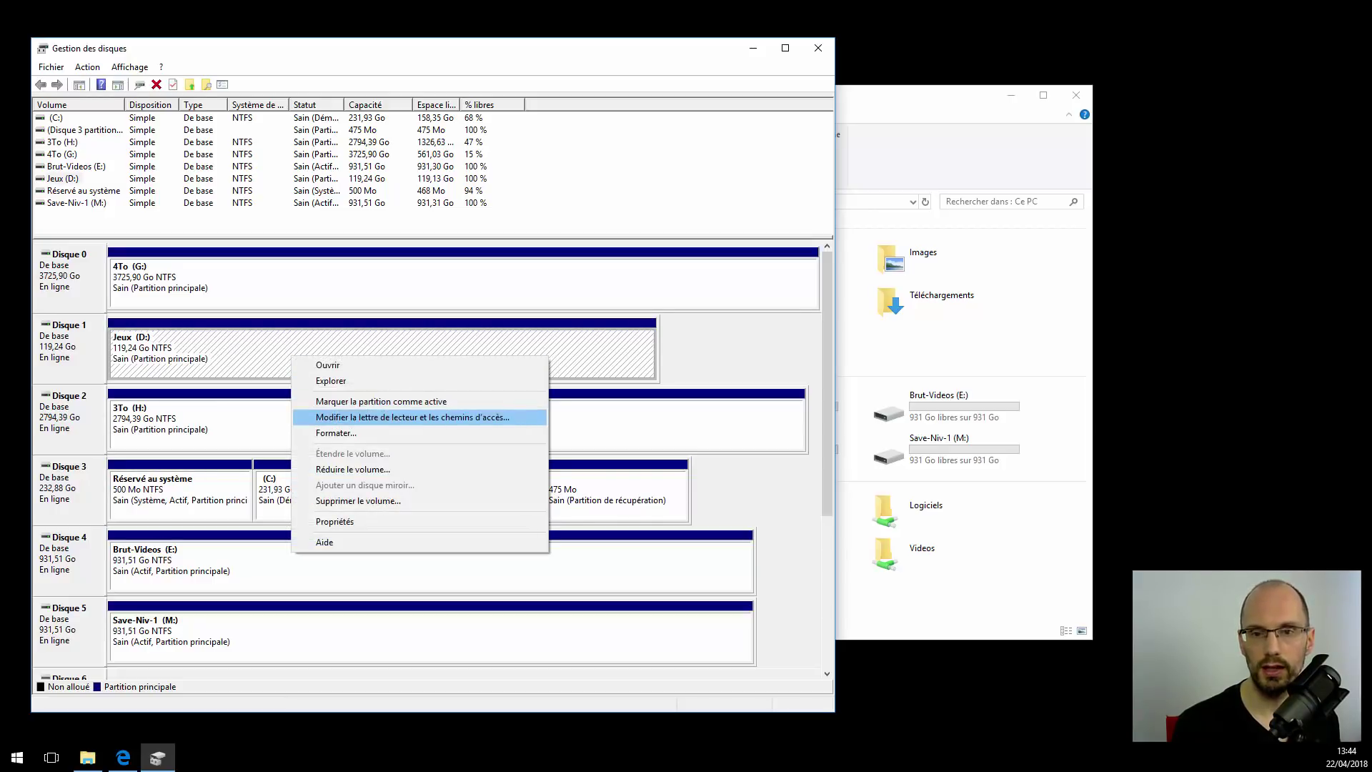
{"action": "left_click", "coordinate": [413, 416]}
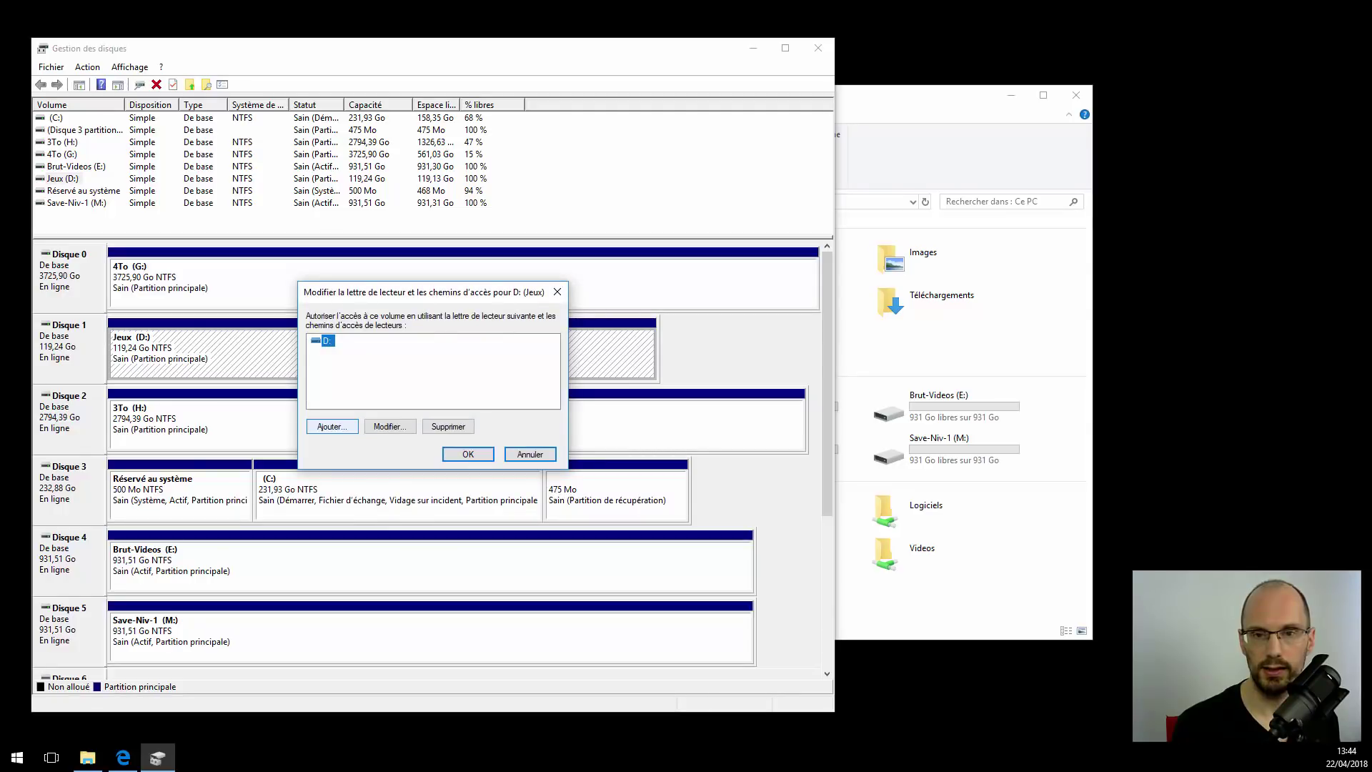
{"action": "left_click", "coordinate": [390, 426]}
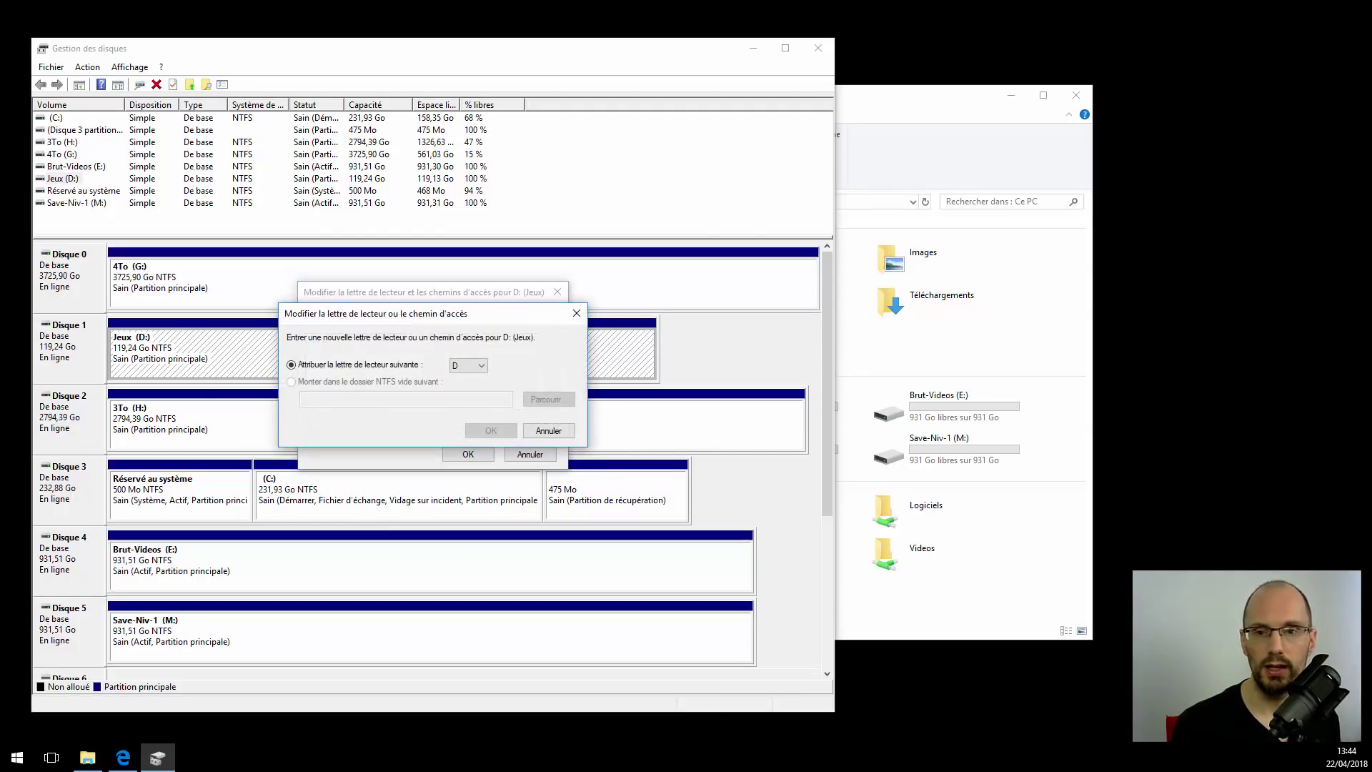
{"action": "left_click", "coordinate": [468, 365]}
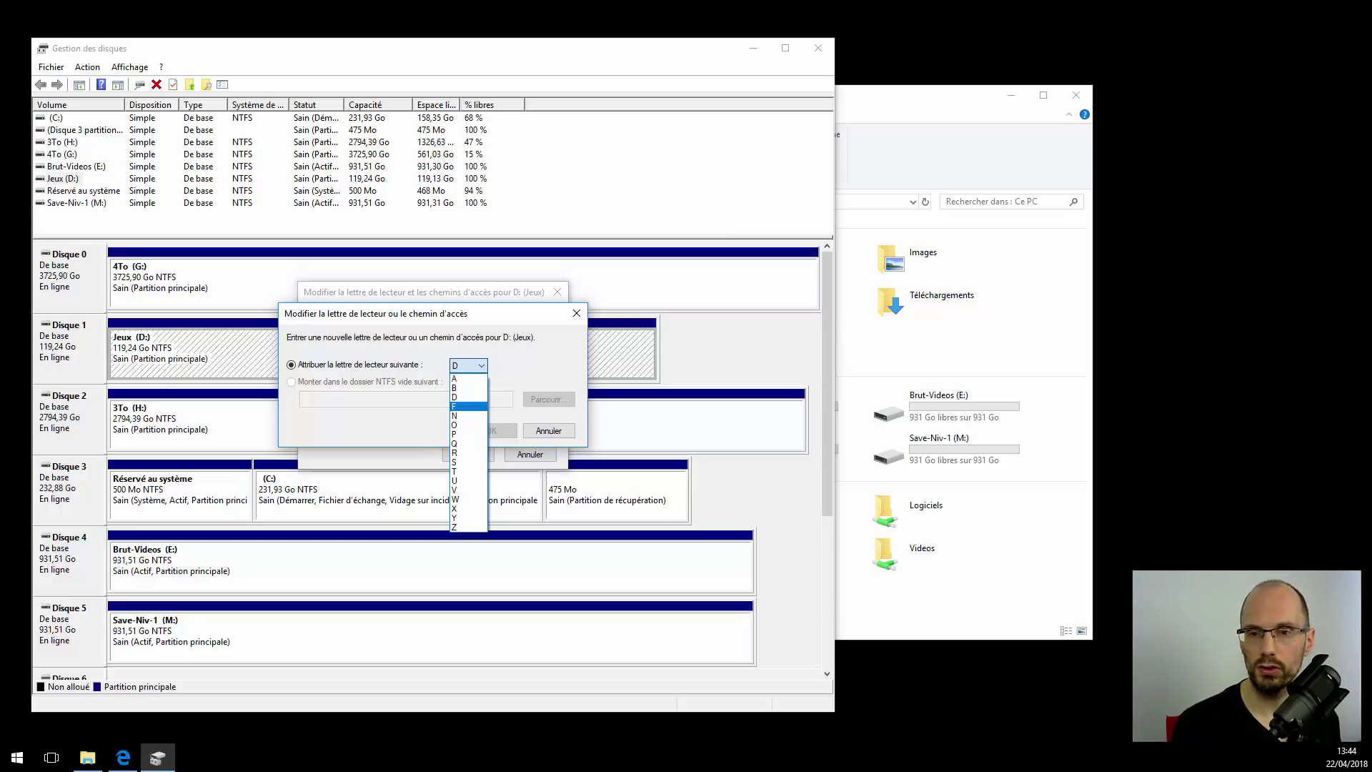
{"action": "left_click", "coordinate": [469, 406]}
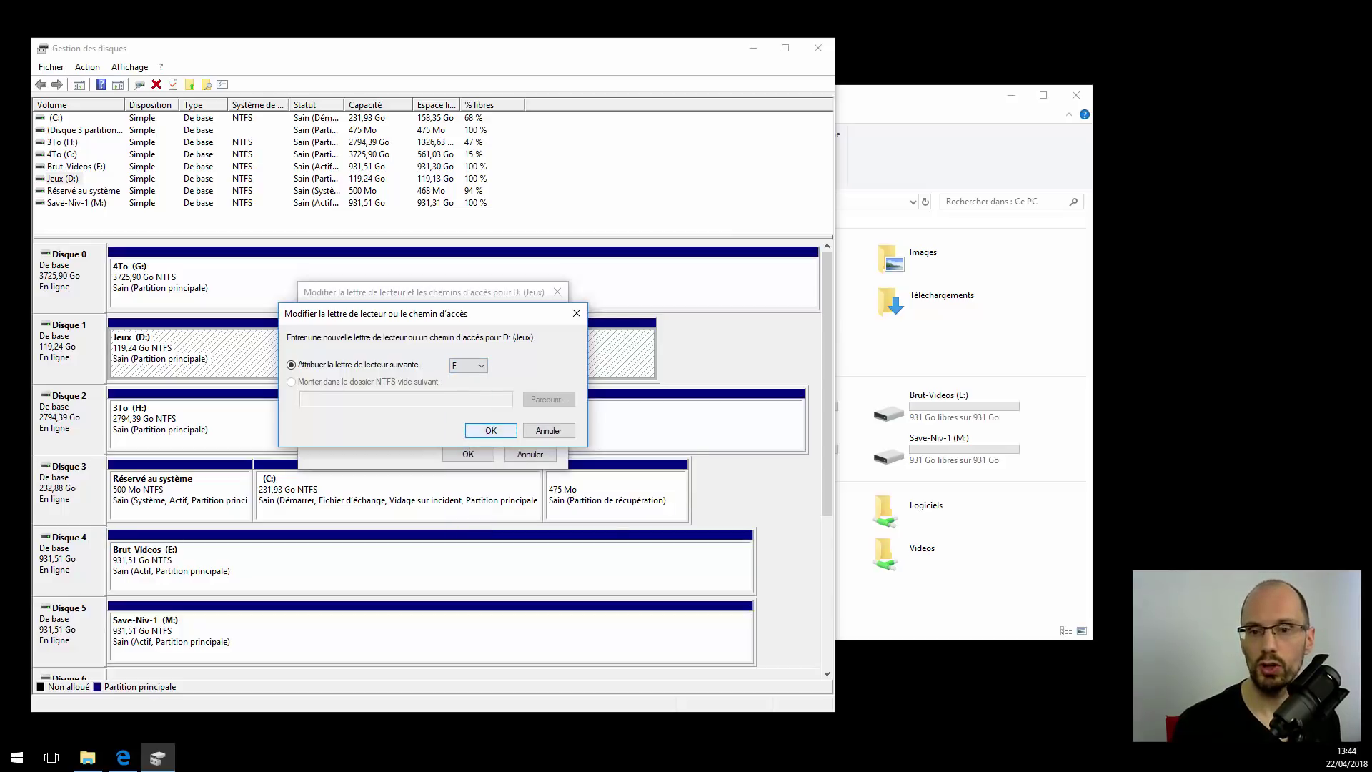
{"action": "key", "text": "Return"}
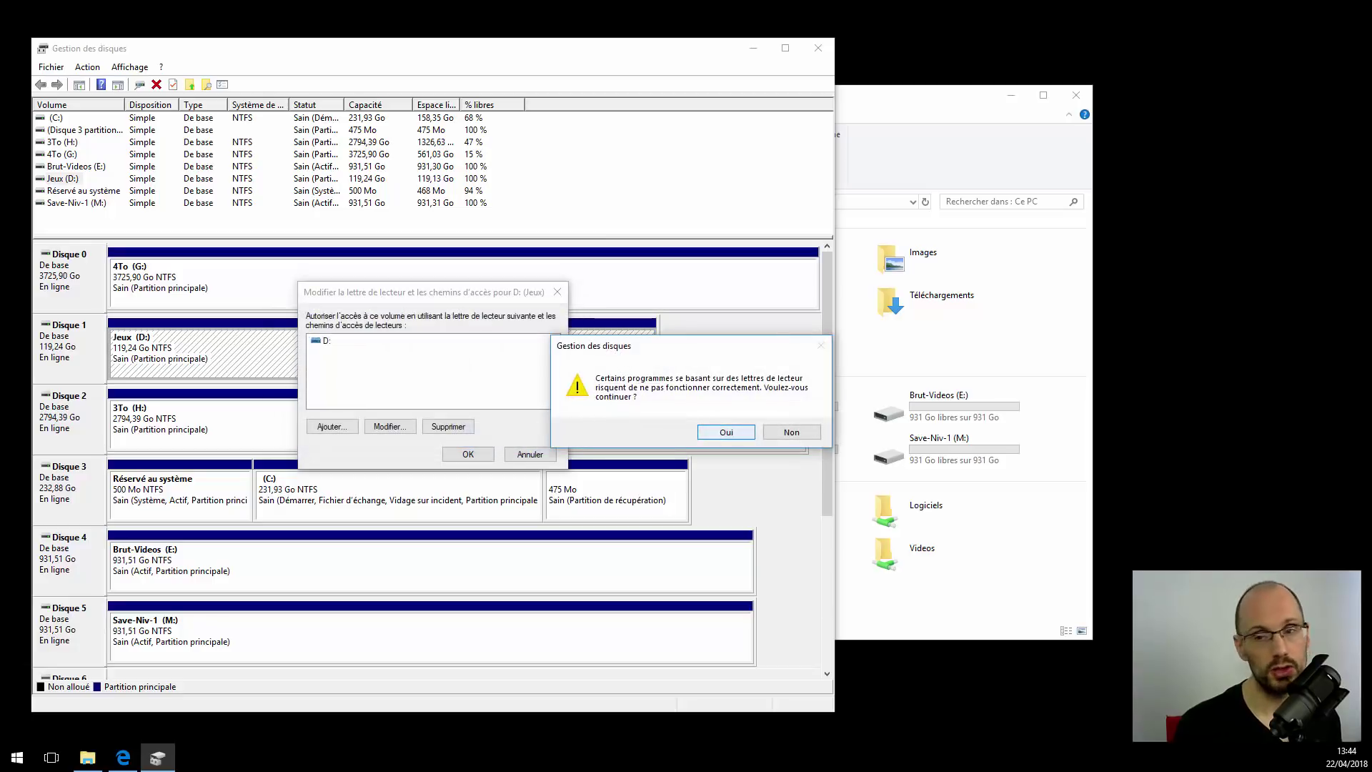
{"action": "key", "text": "Return"}
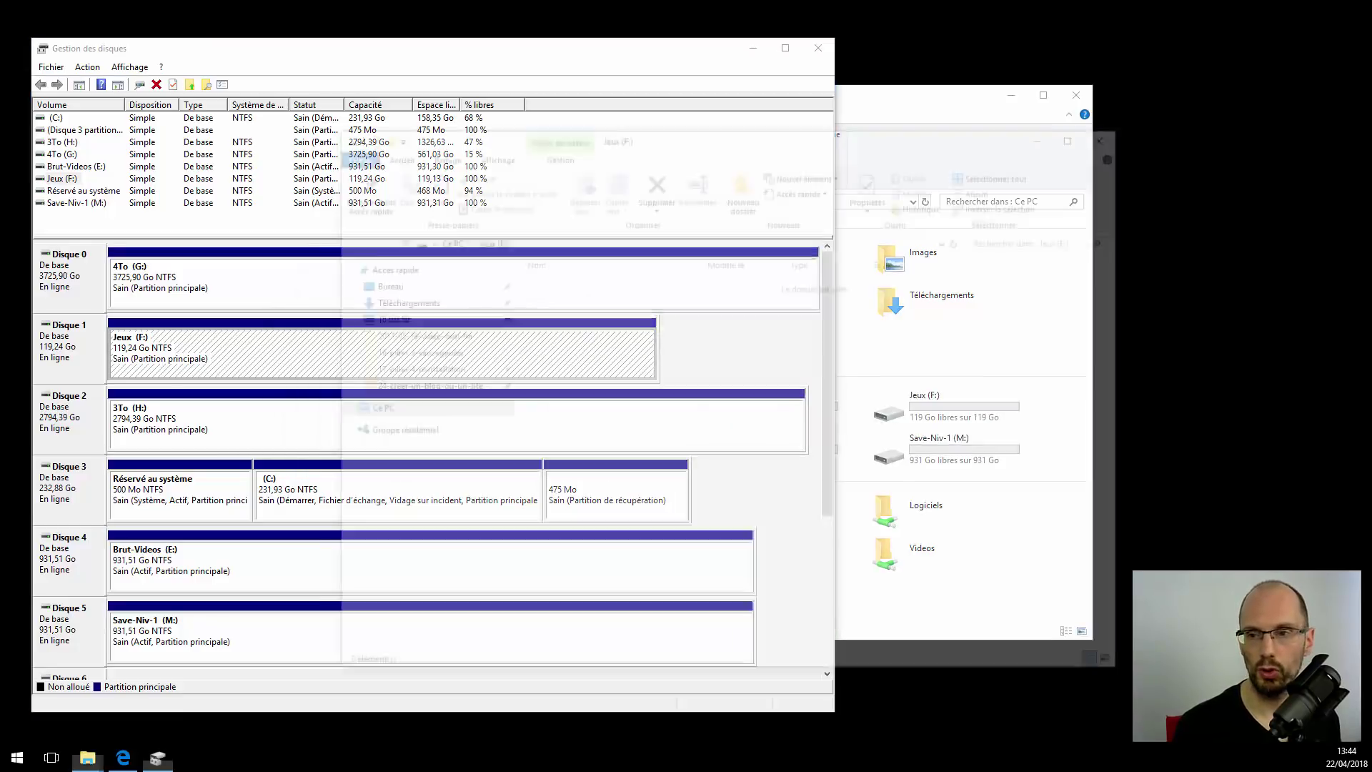
{"action": "left_click", "coordinate": [1114, 132]}
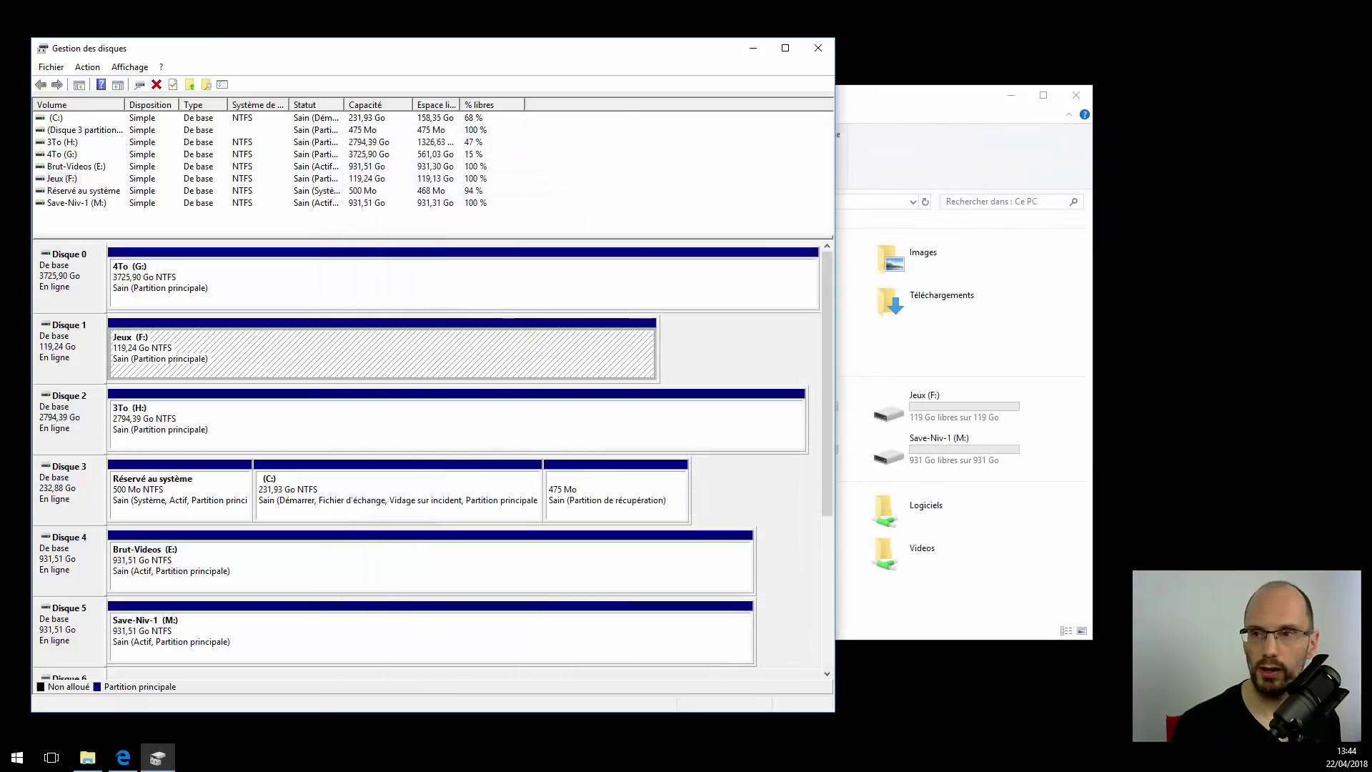
Check the drives in Ce PC, return to Disk Management, change the Brut-Videos volume's letter to D, and close the folder window that opens.
{"action": "key", "text": "alt+Tab"}
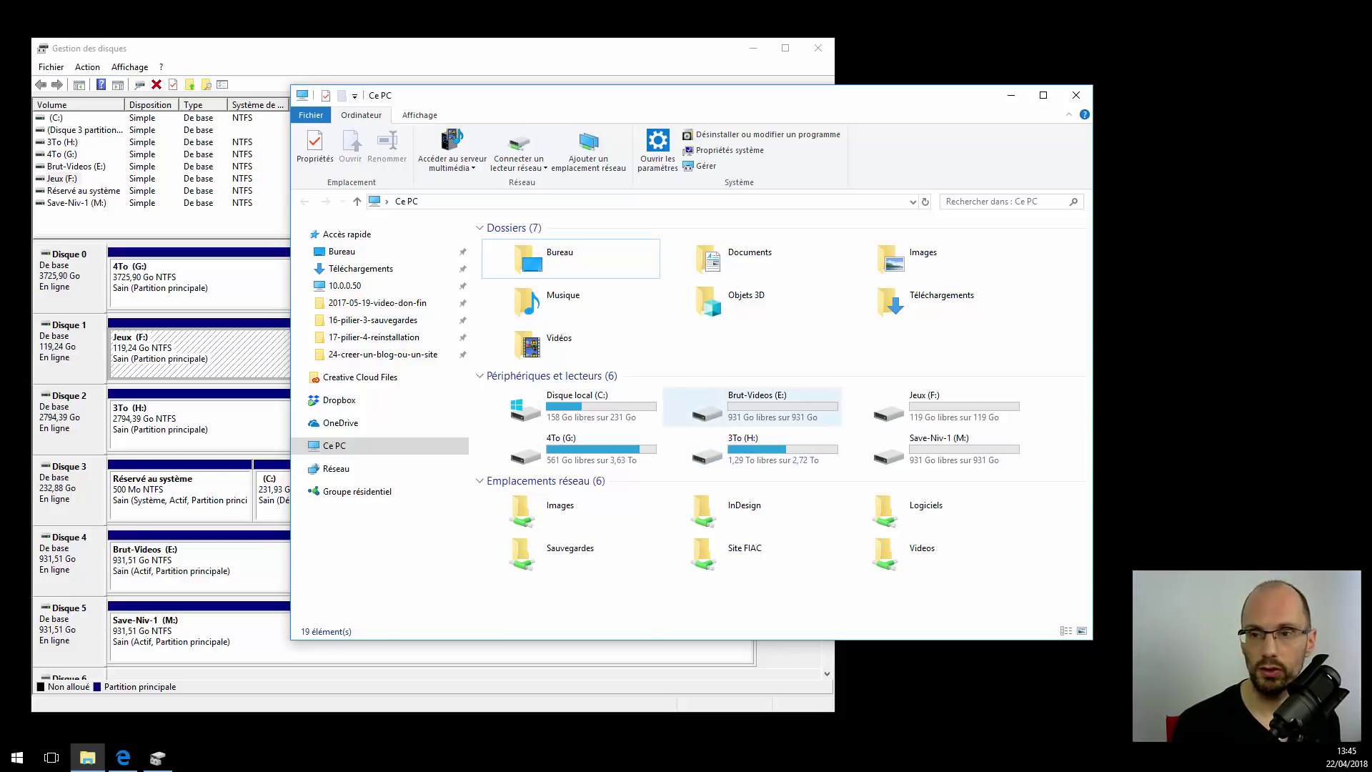
{"action": "key", "text": "alt+Tab"}
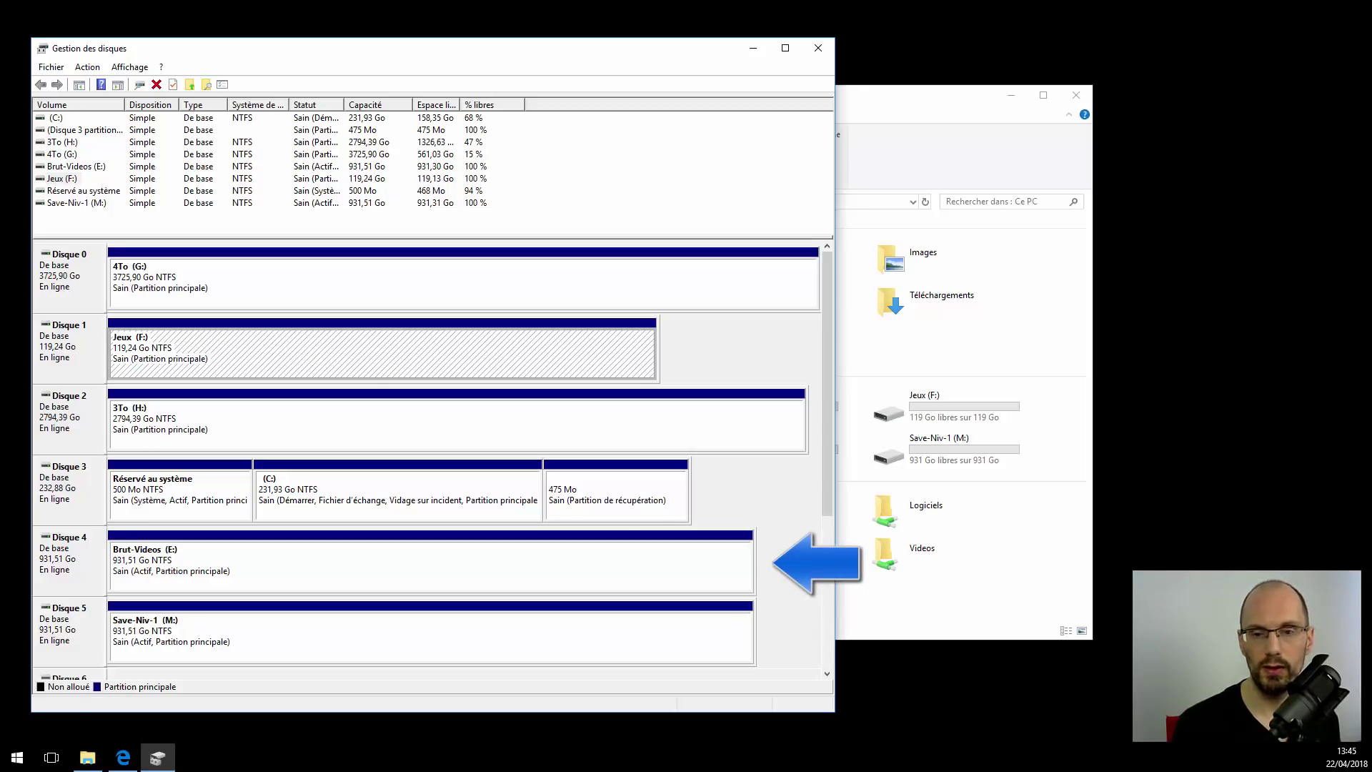
{"action": "right_click", "coordinate": [359, 568]}
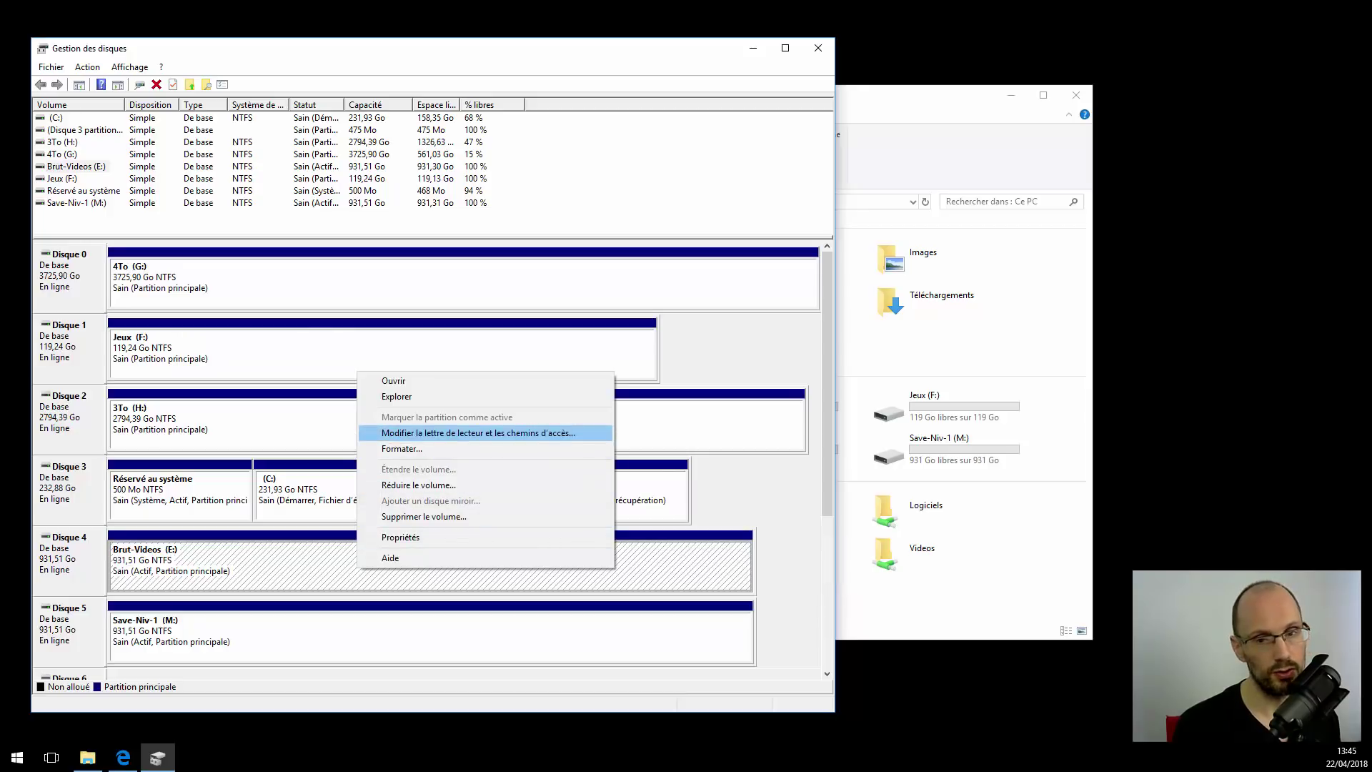
{"action": "key", "text": "Return"}
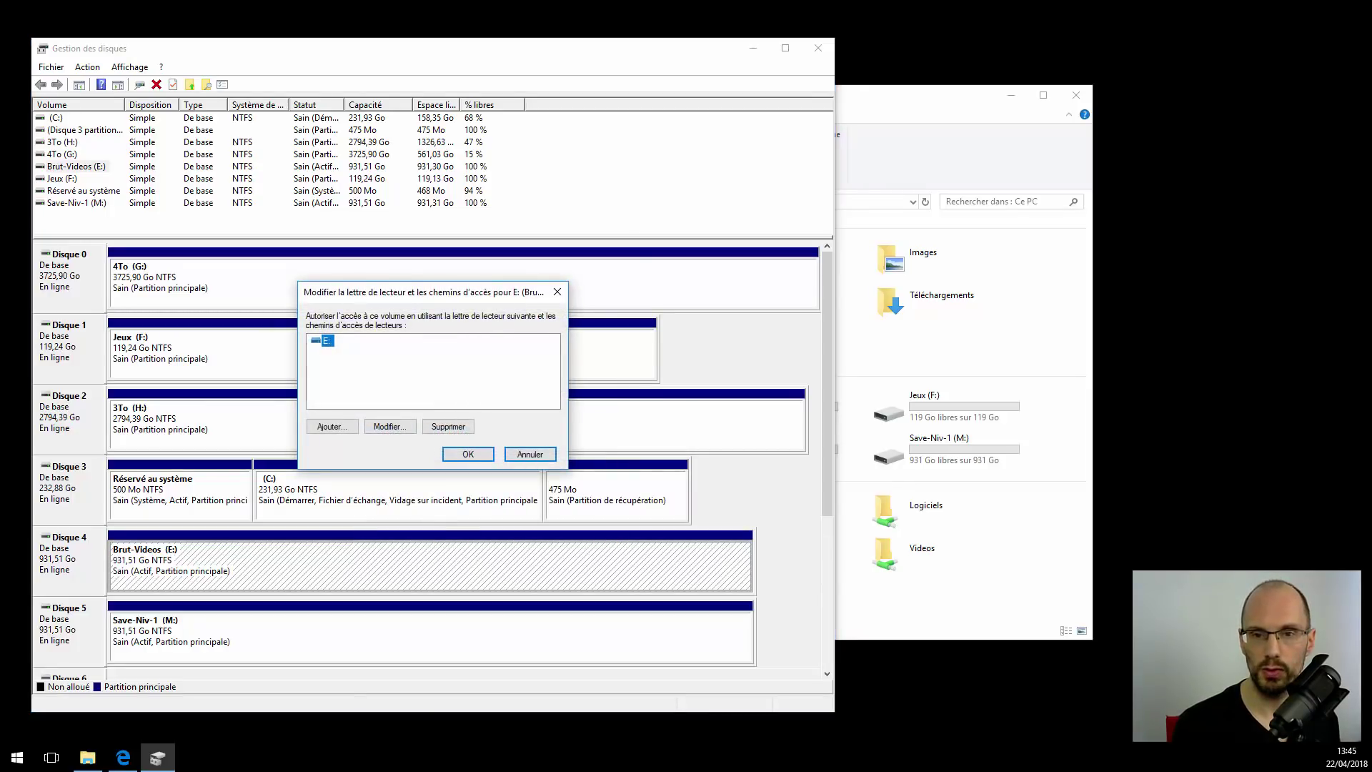
{"action": "left_click", "coordinate": [390, 427]}
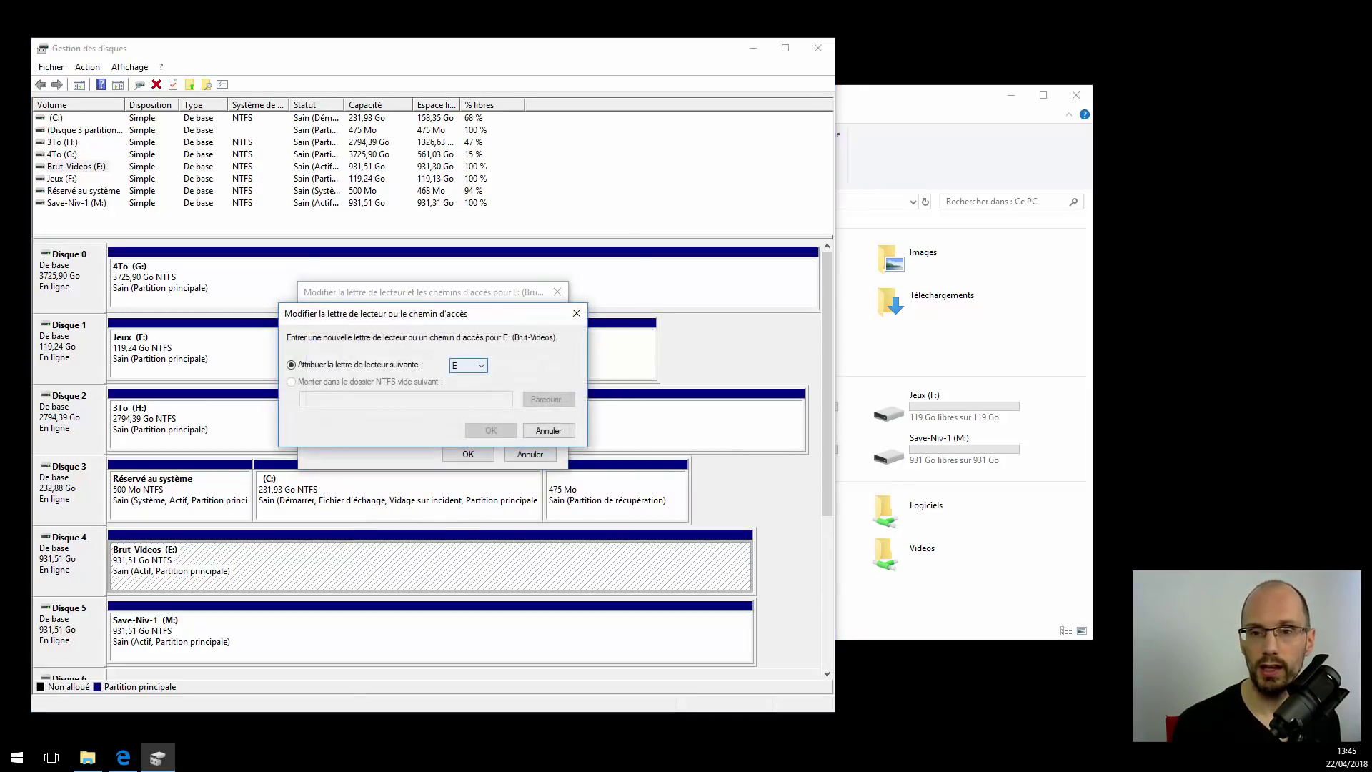
{"action": "left_click", "coordinate": [468, 365]}
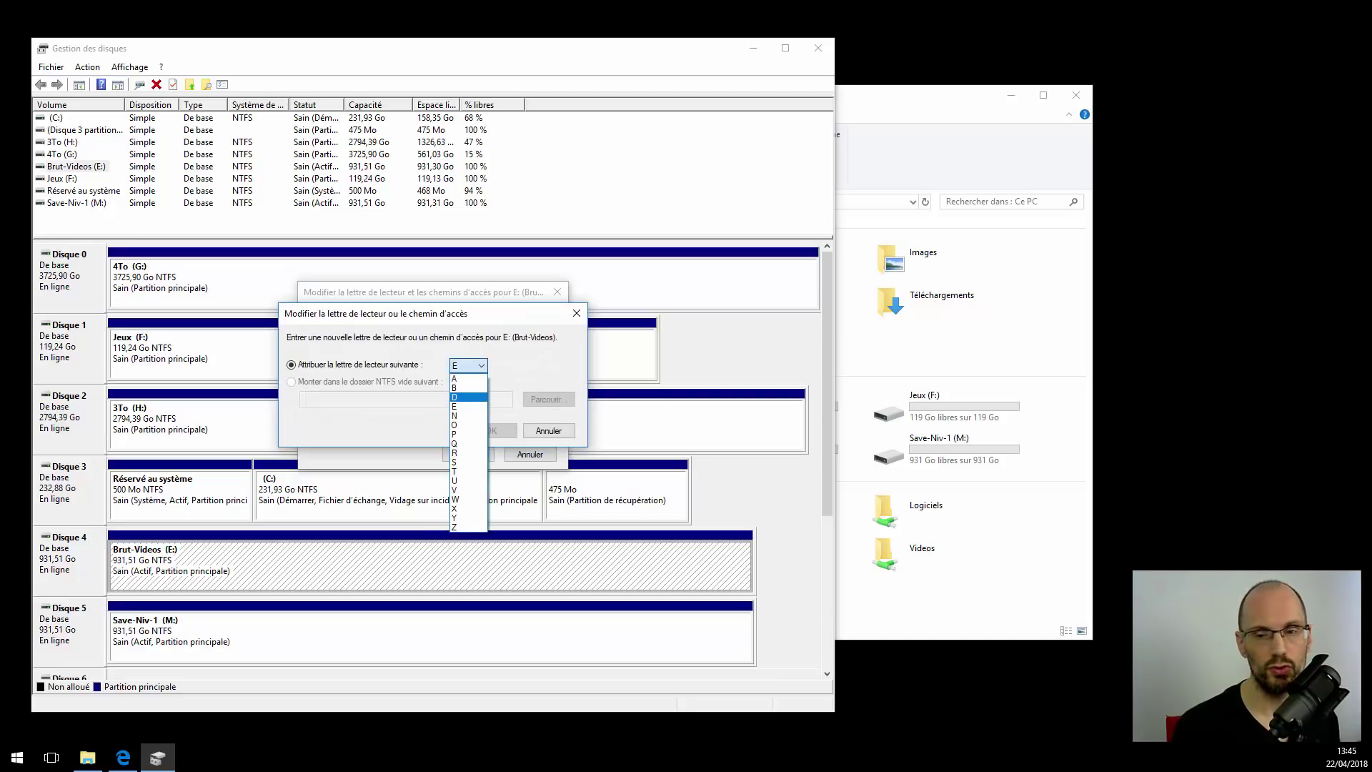
{"action": "left_click", "coordinate": [454, 397]}
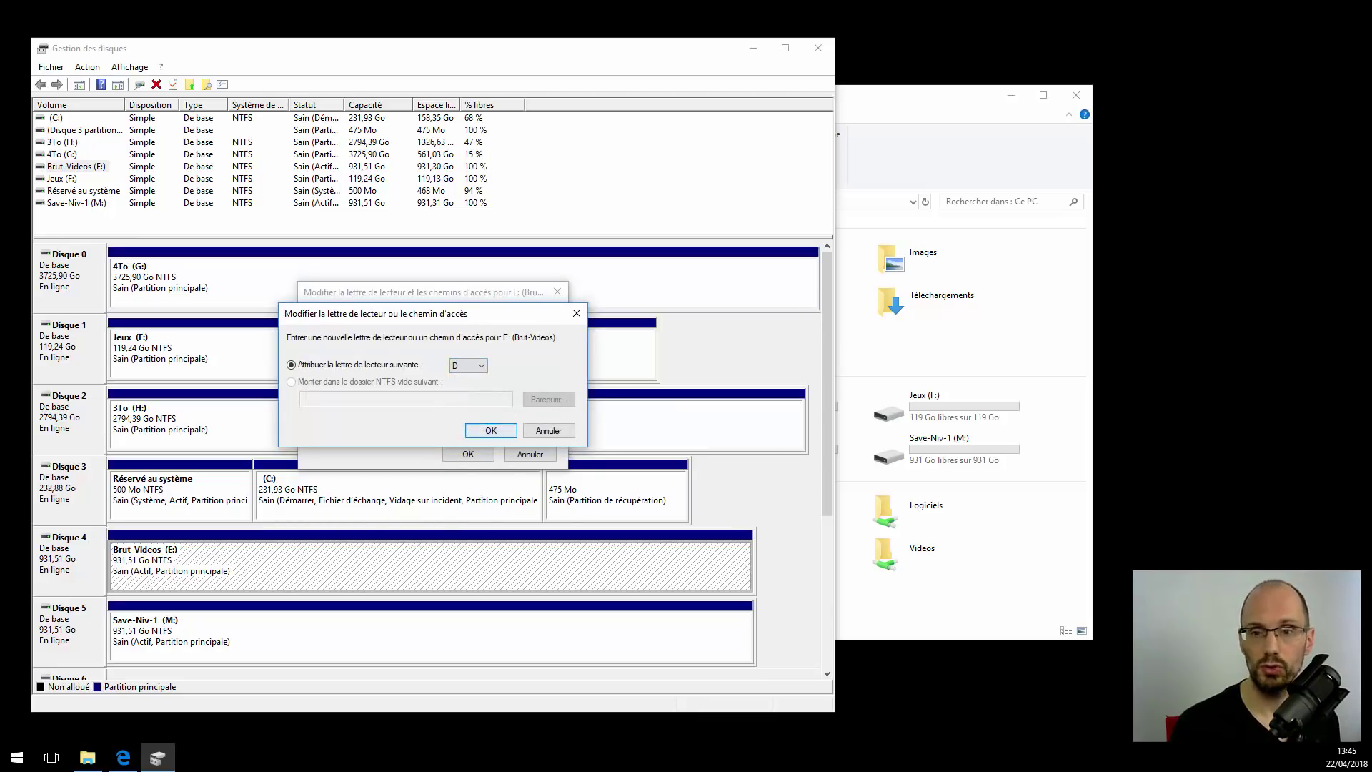
{"action": "left_click", "coordinate": [493, 430]}
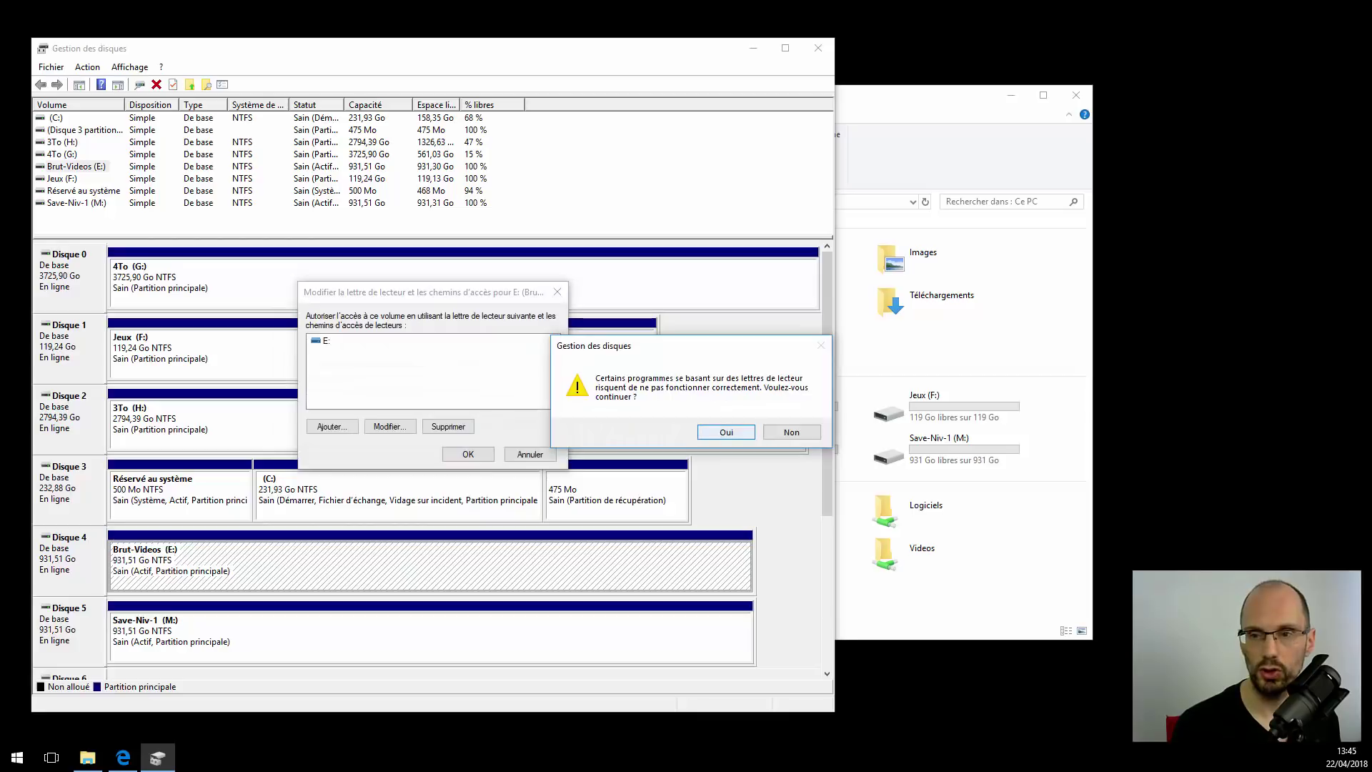
{"action": "left_click", "coordinate": [726, 431]}
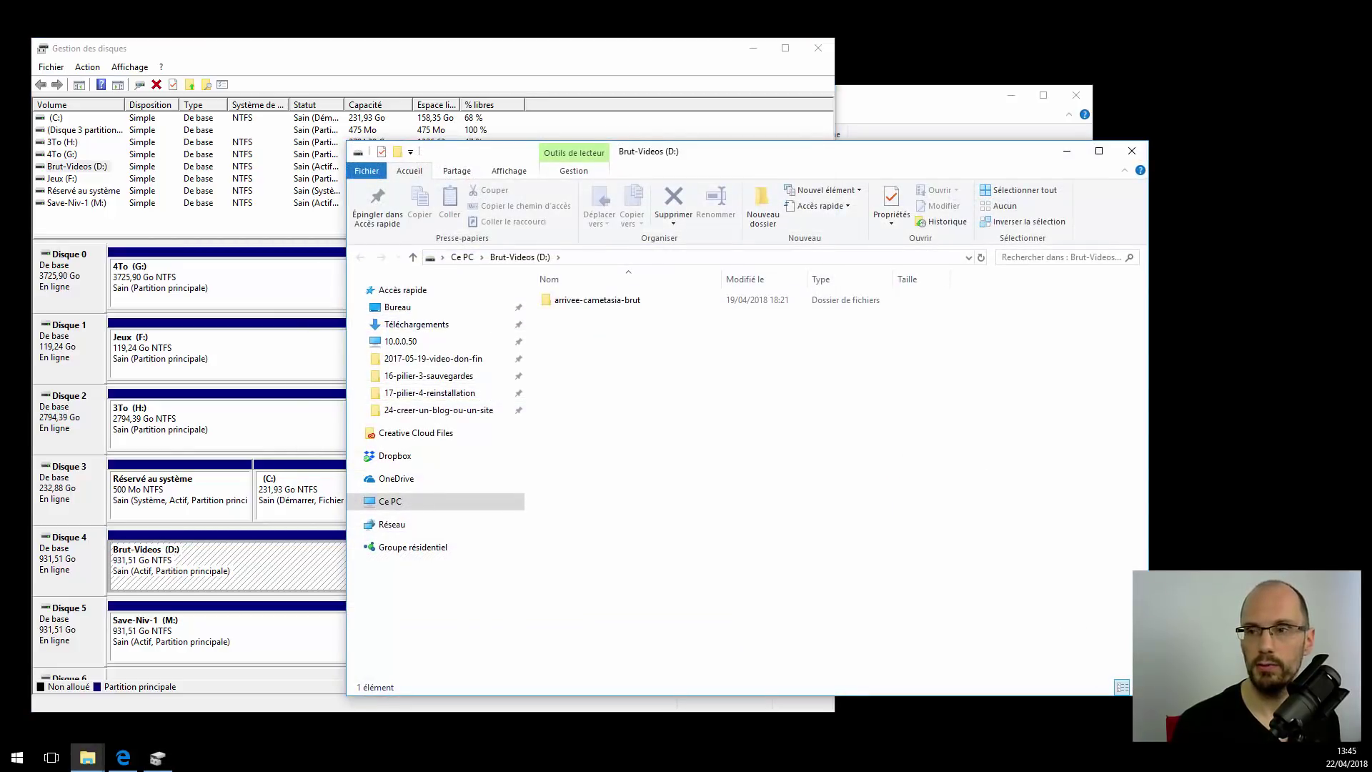
{"action": "left_click", "coordinate": [1130, 152]}
Check Ce PC again, return to Disk Management, change the Save-Niv-1 volume's letter to E, and close the folder window that opens.
{"action": "left_click", "coordinate": [1051, 329]}
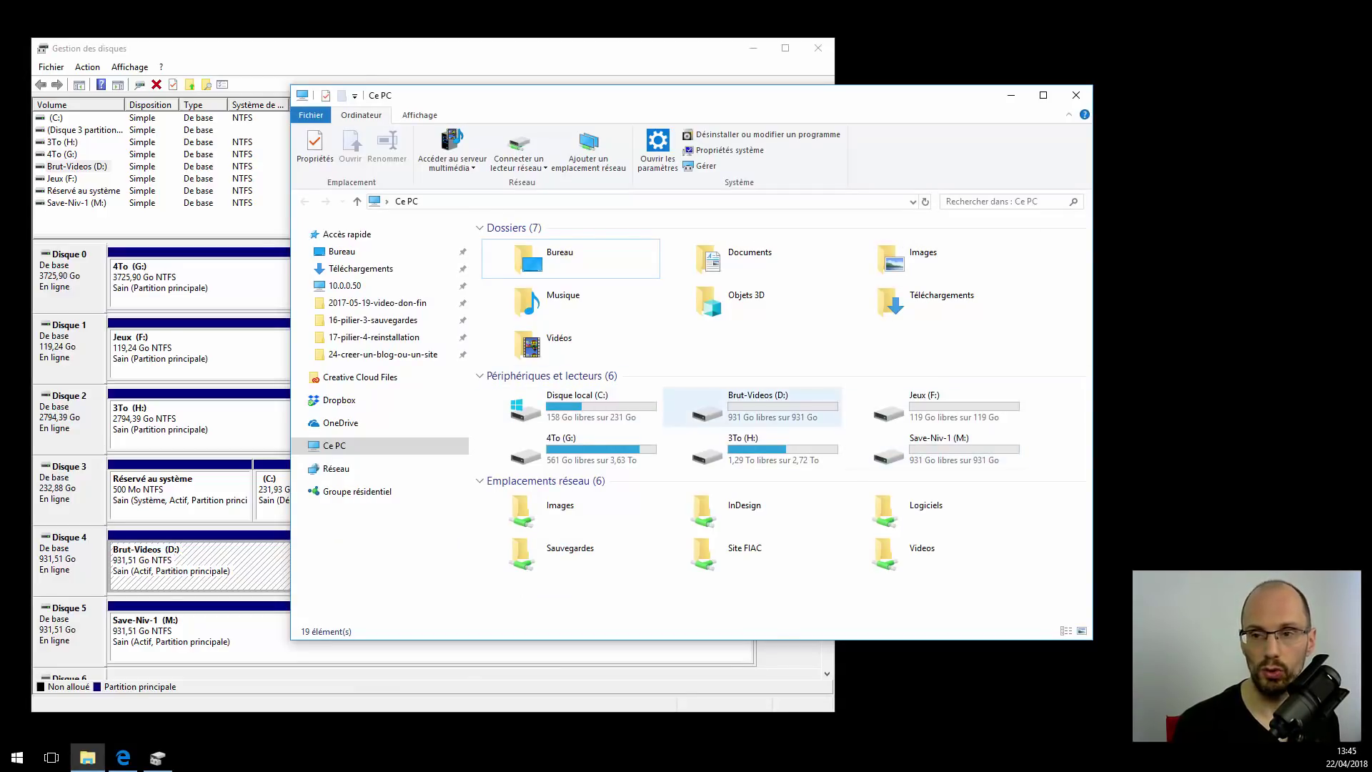
{"action": "key", "text": "alt+Tab"}
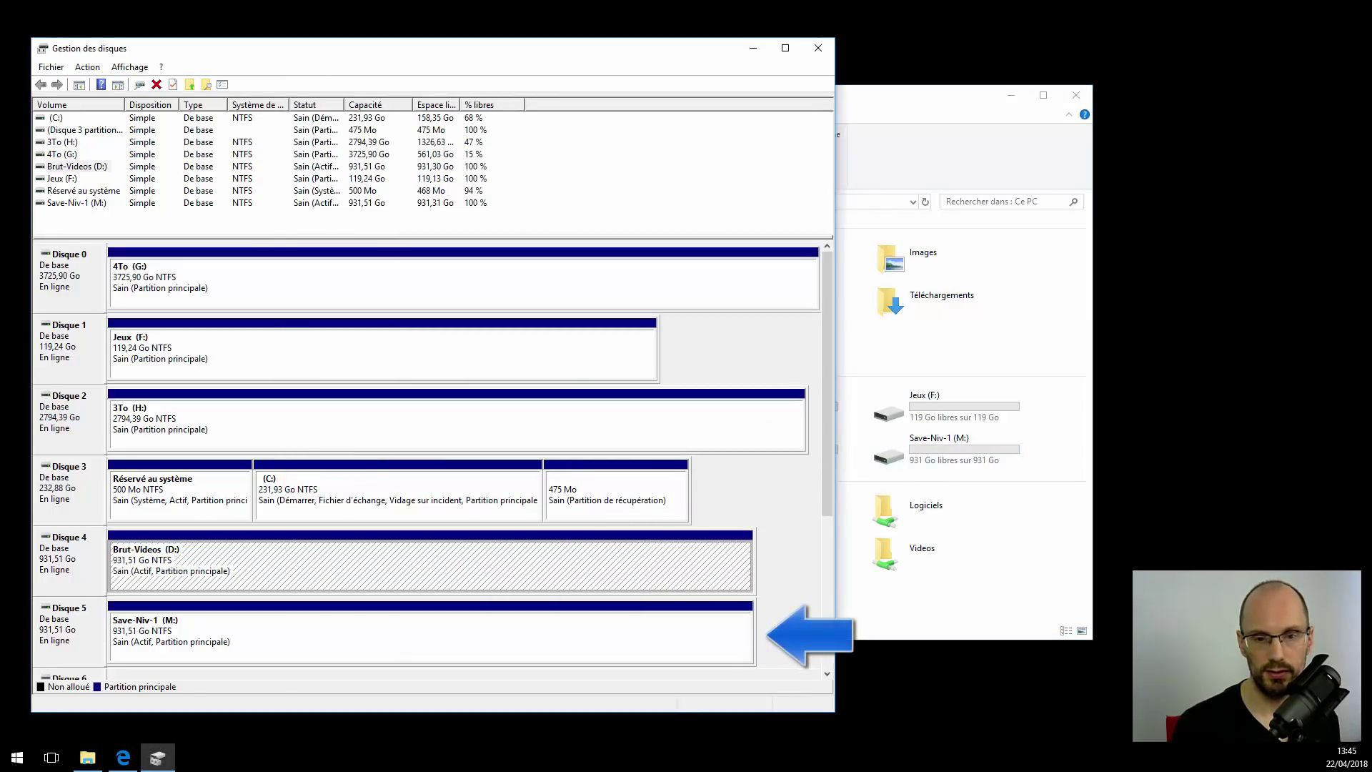
{"action": "right_click", "coordinate": [330, 616]}
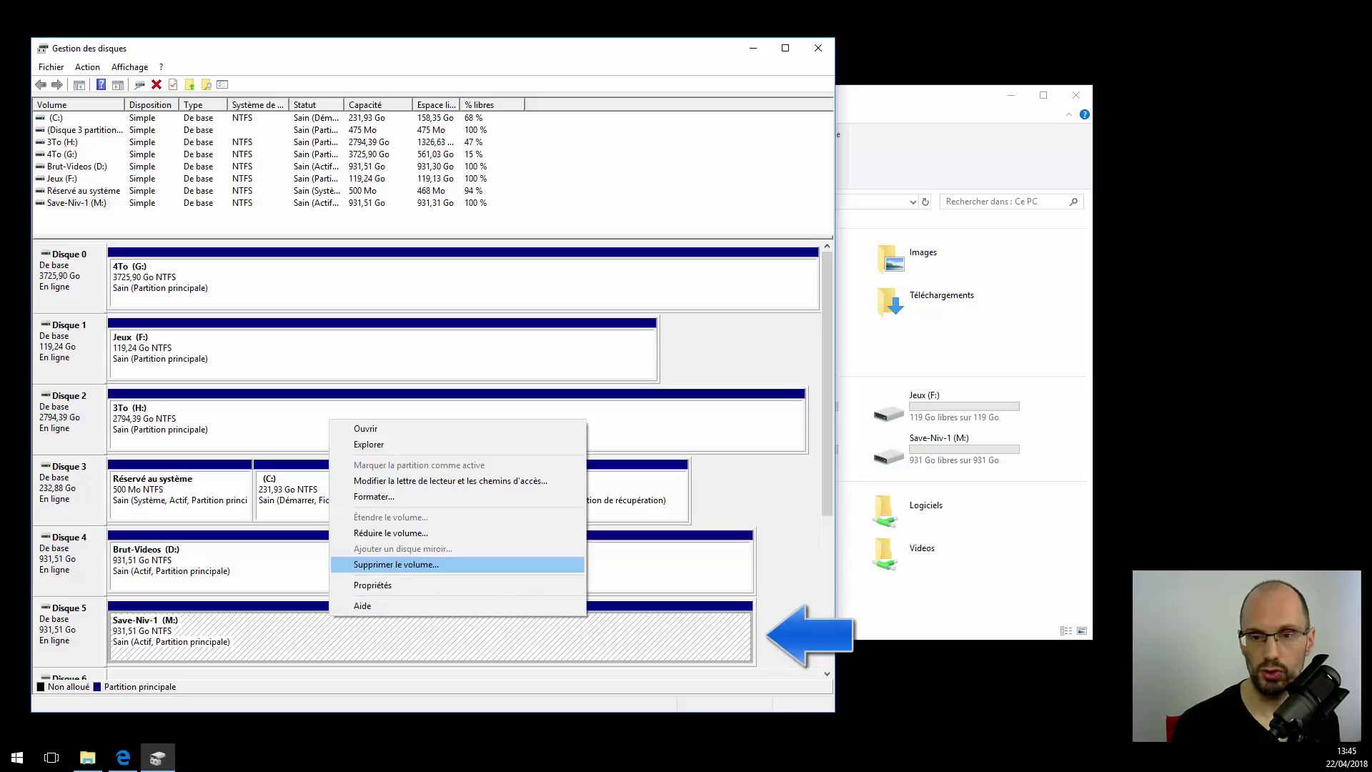
{"action": "key", "text": "Up"}
{"action": "key", "text": "Return"}
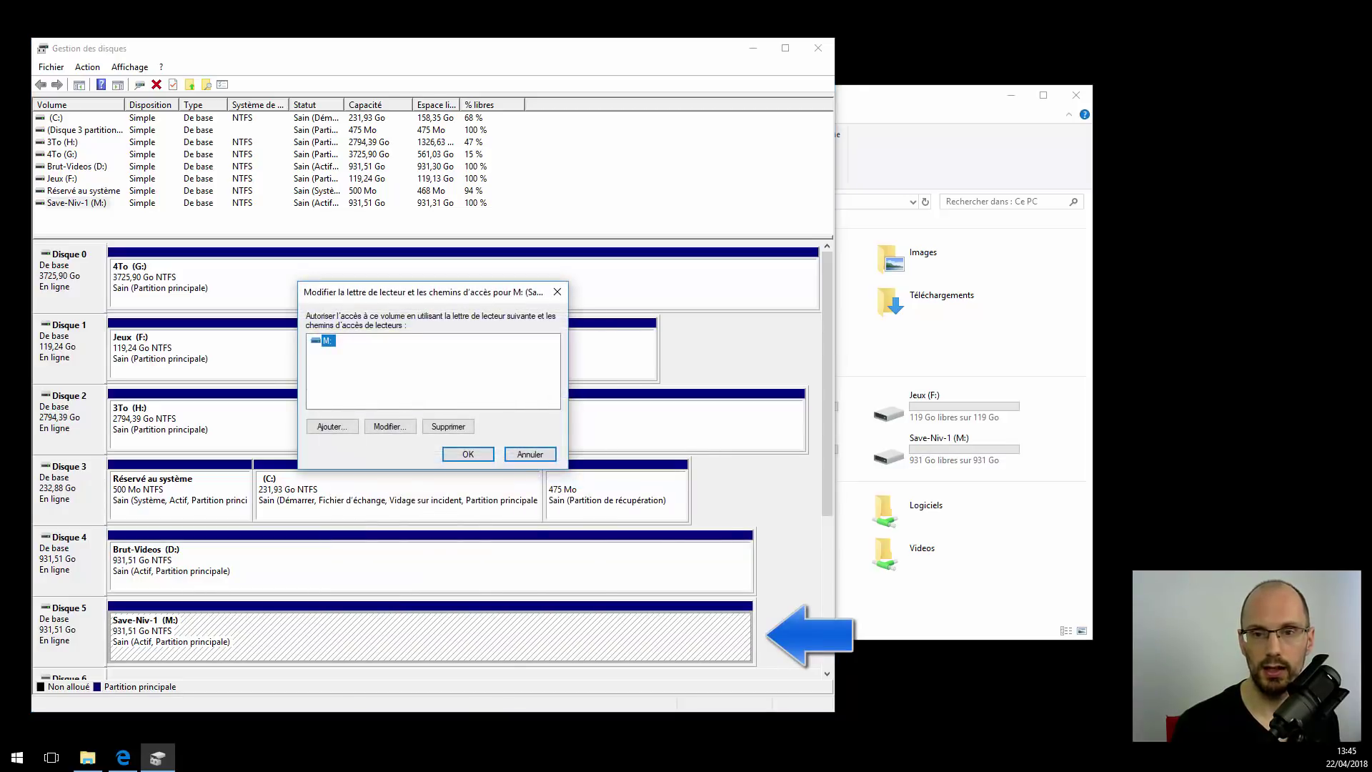
{"action": "key", "text": "alt+m"}
{"action": "key", "text": "alt+Down"}
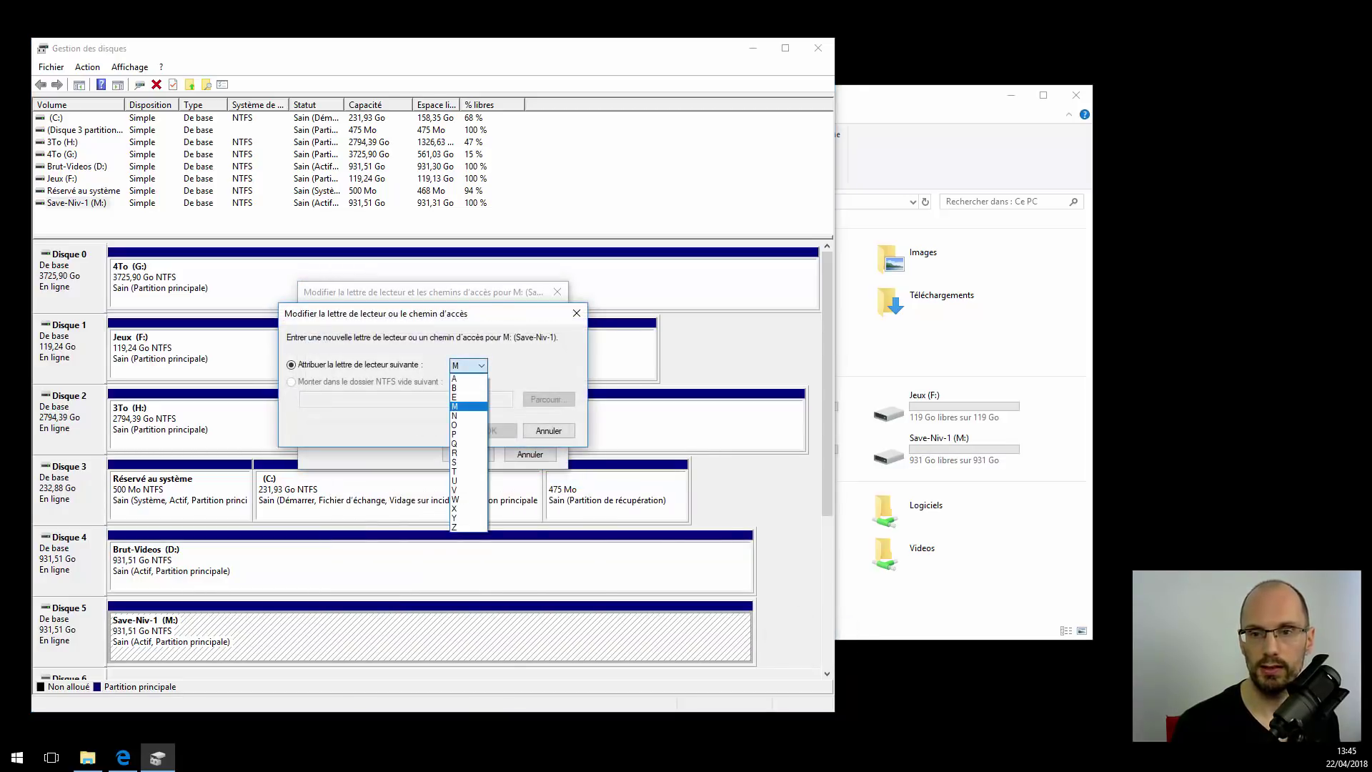
{"action": "key", "text": "Home"}
{"action": "key", "text": "Down"}
{"action": "key", "text": "Down"}
{"action": "key", "text": "Return"}
{"action": "key", "text": "Return"}
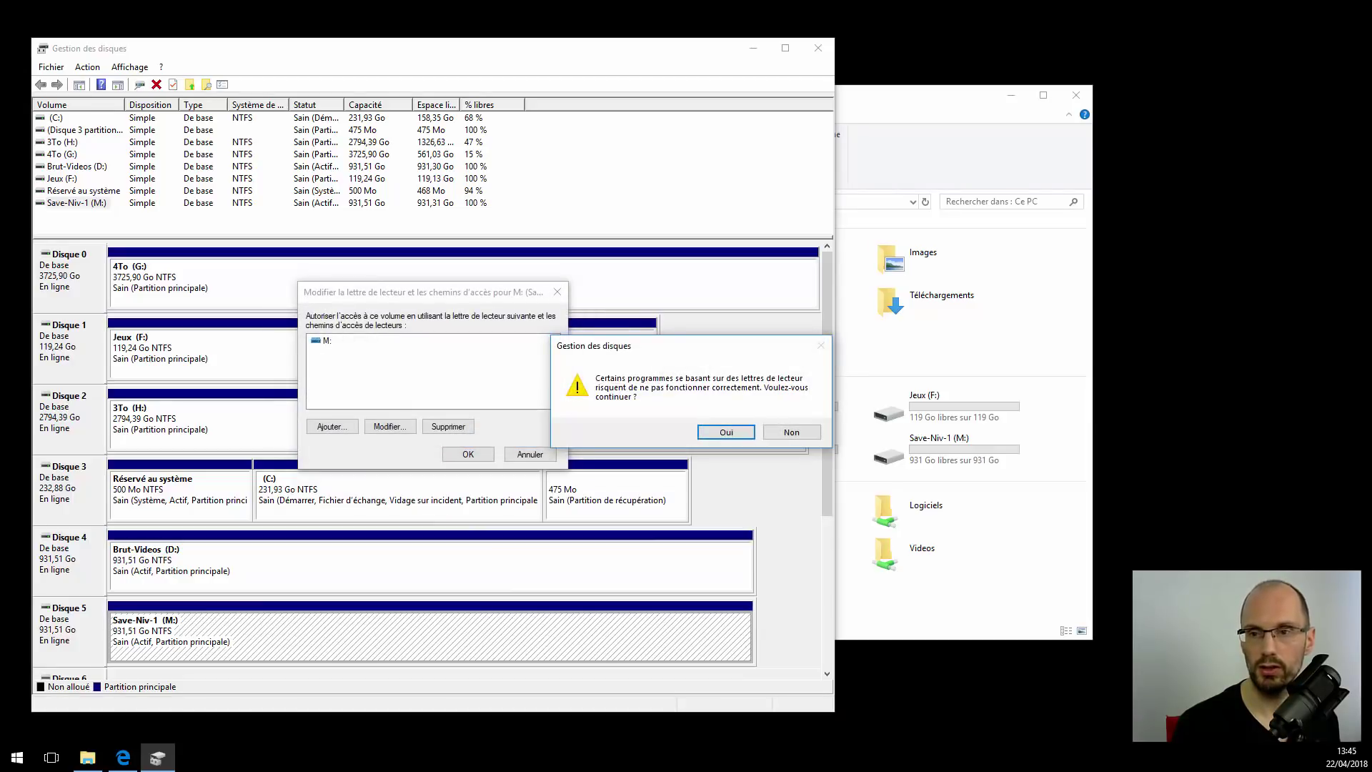
{"action": "key", "text": "Return"}
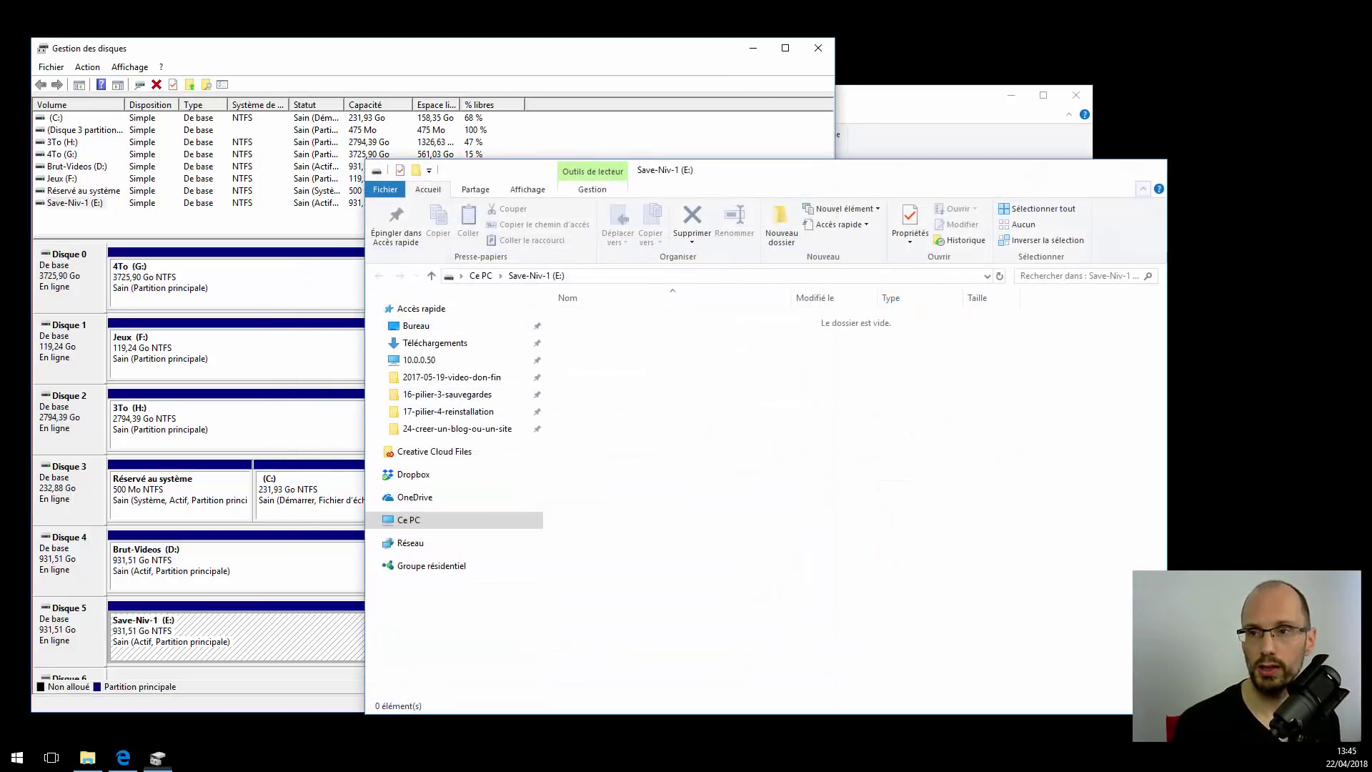
{"action": "key", "text": "alt+F4"}
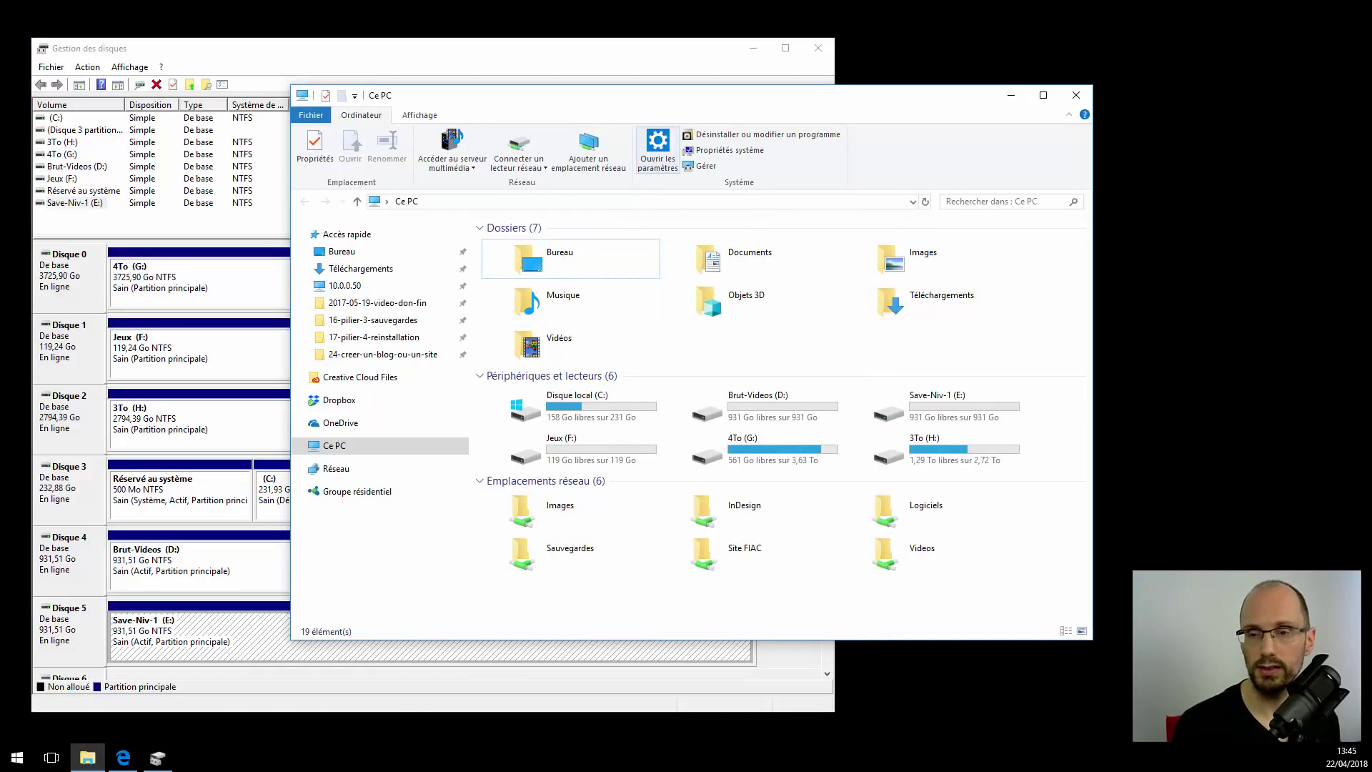
Close Disk Management and minimize the Ce PC window.
{"action": "left_click", "coordinate": [644, 50]}
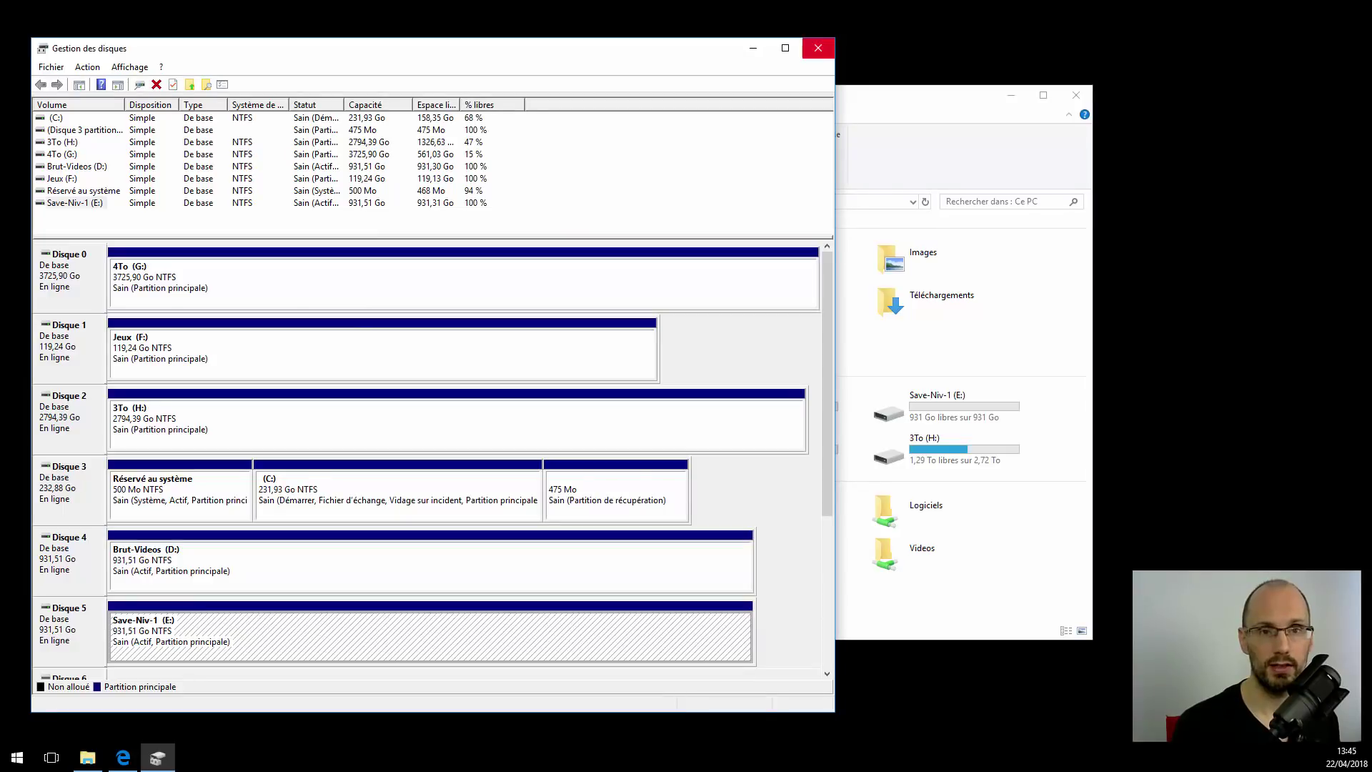
{"action": "left_click", "coordinate": [818, 48]}
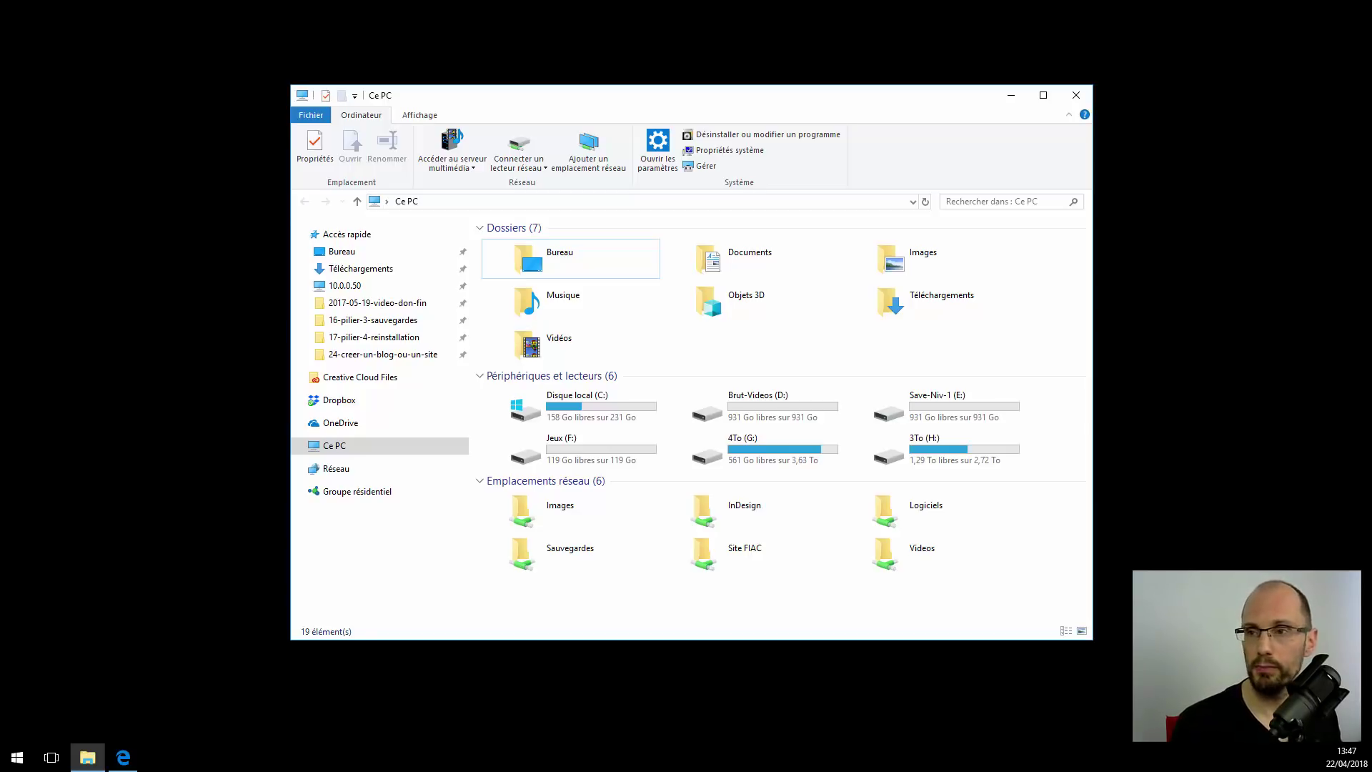
{"action": "left_click", "coordinate": [1012, 95]}
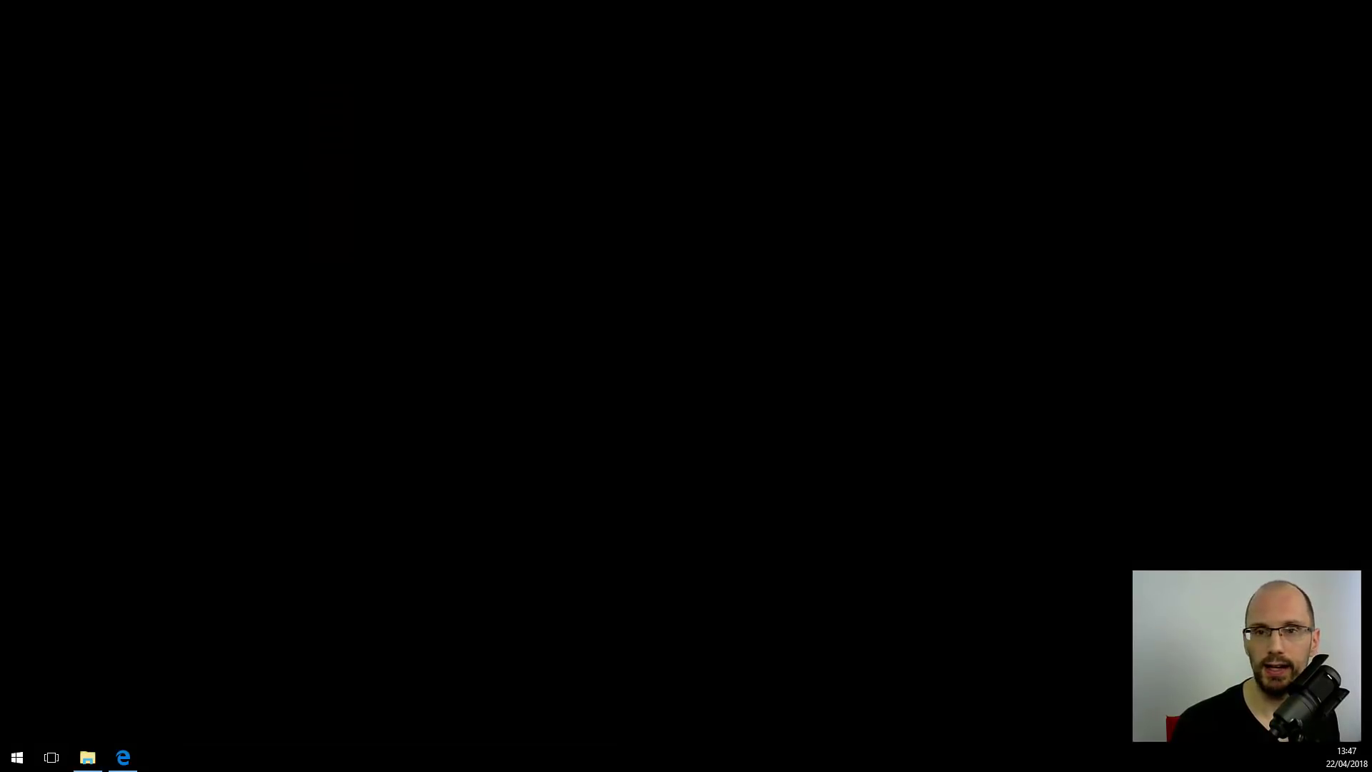
Switch to the Edge browser and show the list of courses under Formations on the FIAC website.
{"action": "left_click", "coordinate": [123, 757]}
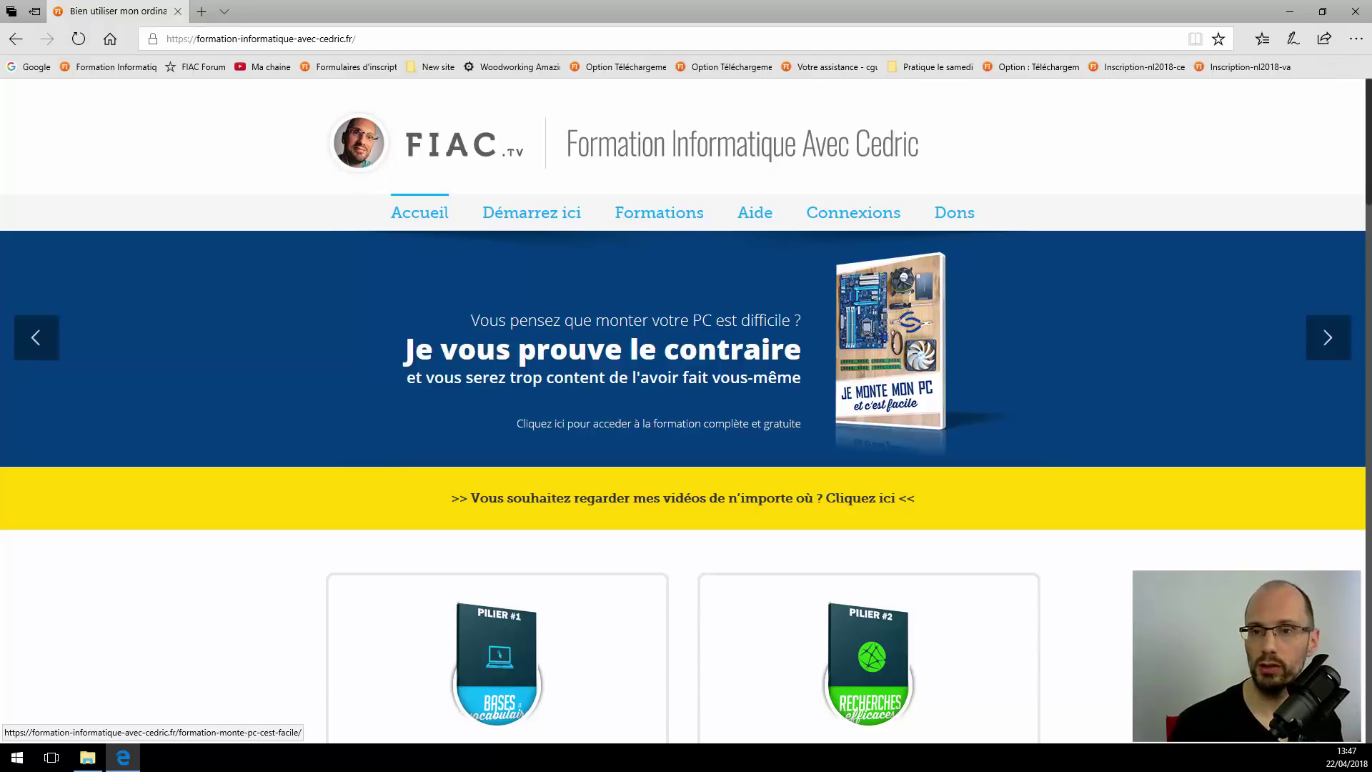
{"action": "mouse_move", "coordinate": [659, 213]}
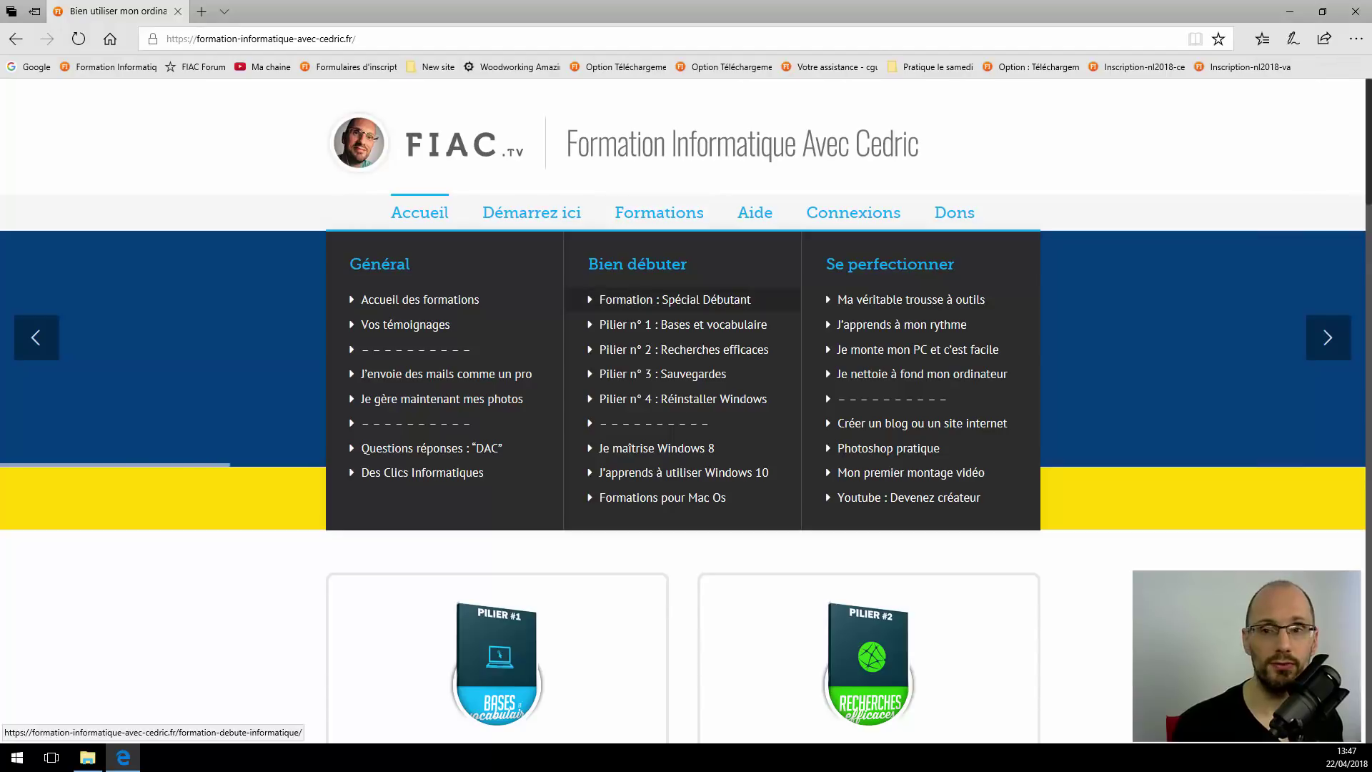